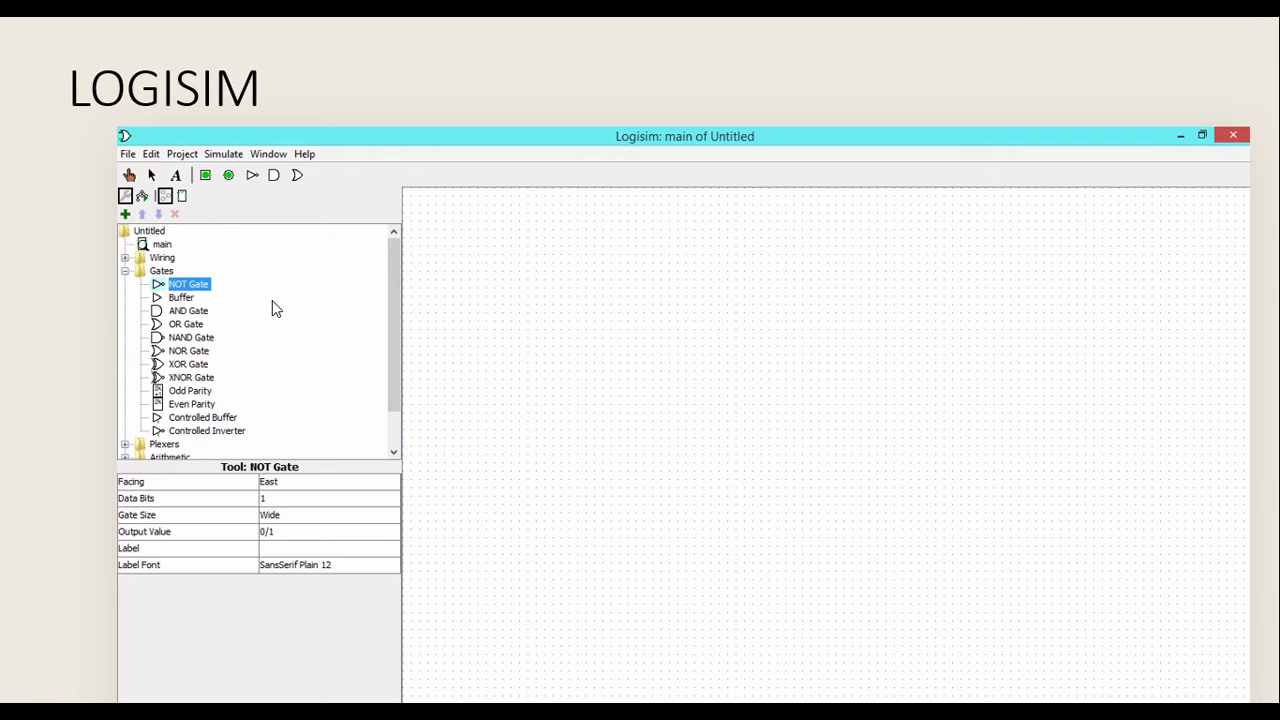
Show the exercise slide with the logic function, end the slide show and switch to Logisim.
key("Right")
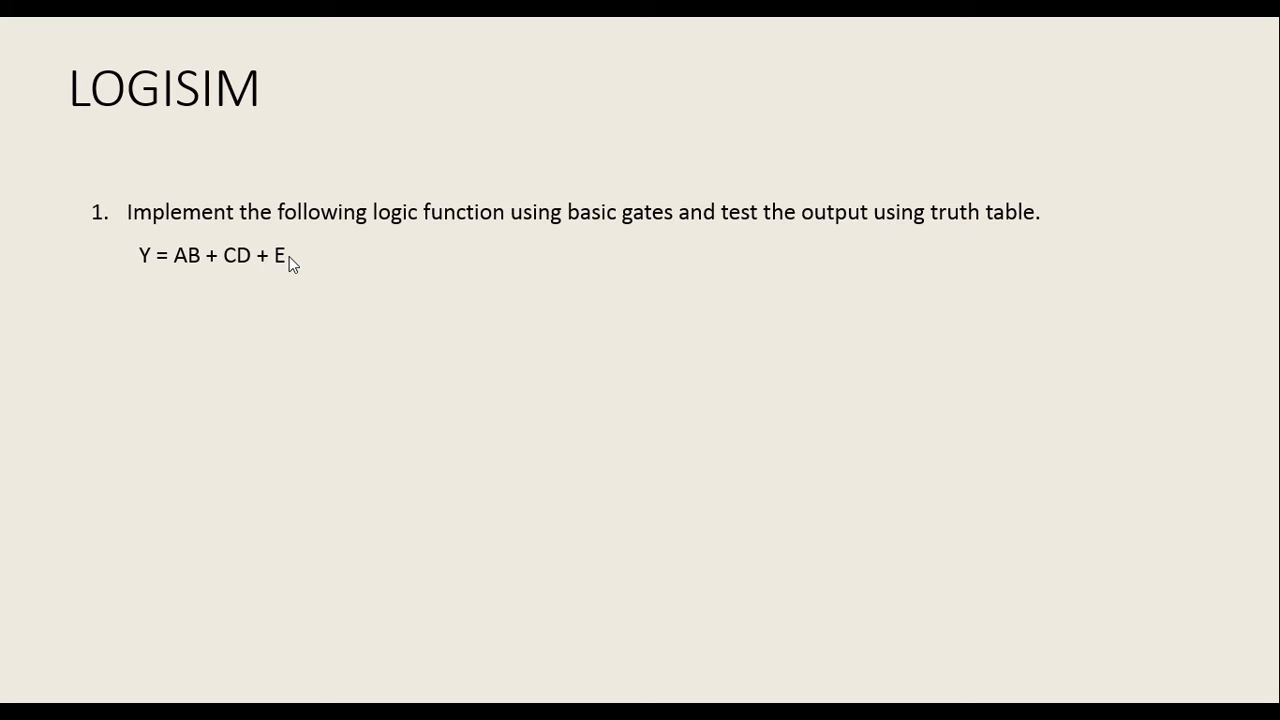
key("Escape")
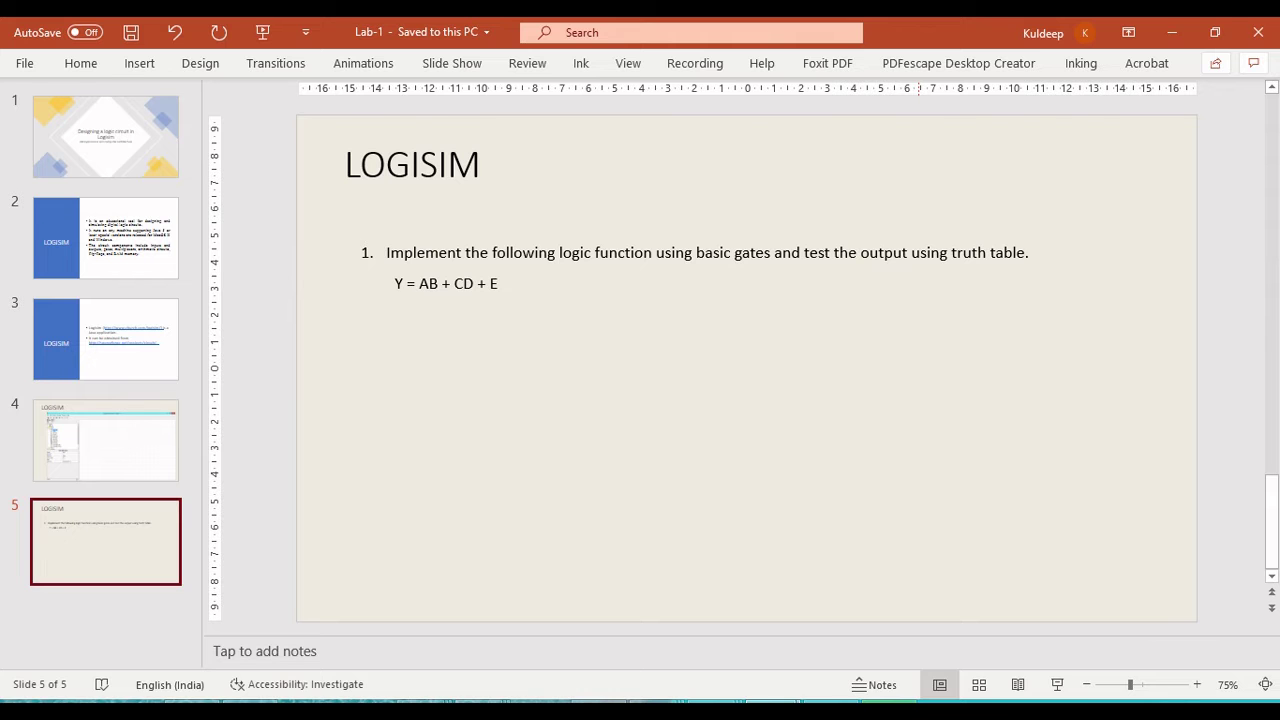
left_click(855, 690)
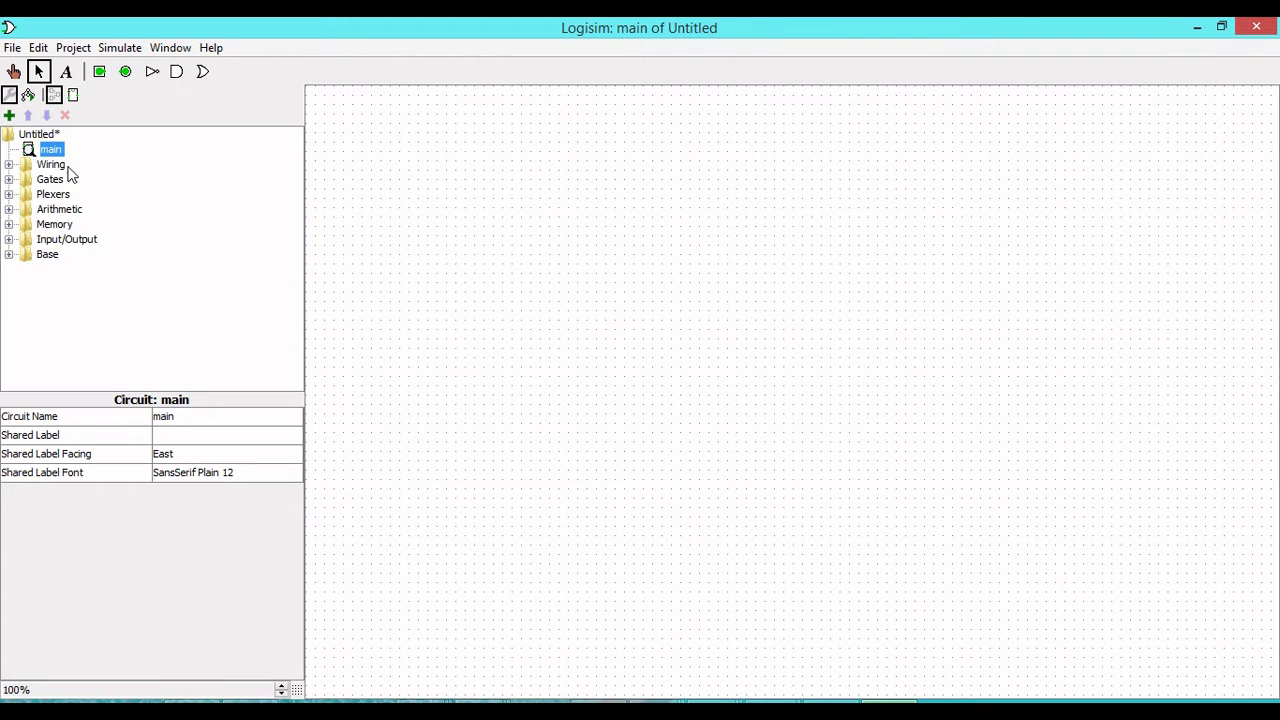
Examine the components offered in the Gates, Wiring, Plexers, Arithmetic, Memory and Input/Output libraries.
left_click(9, 180)
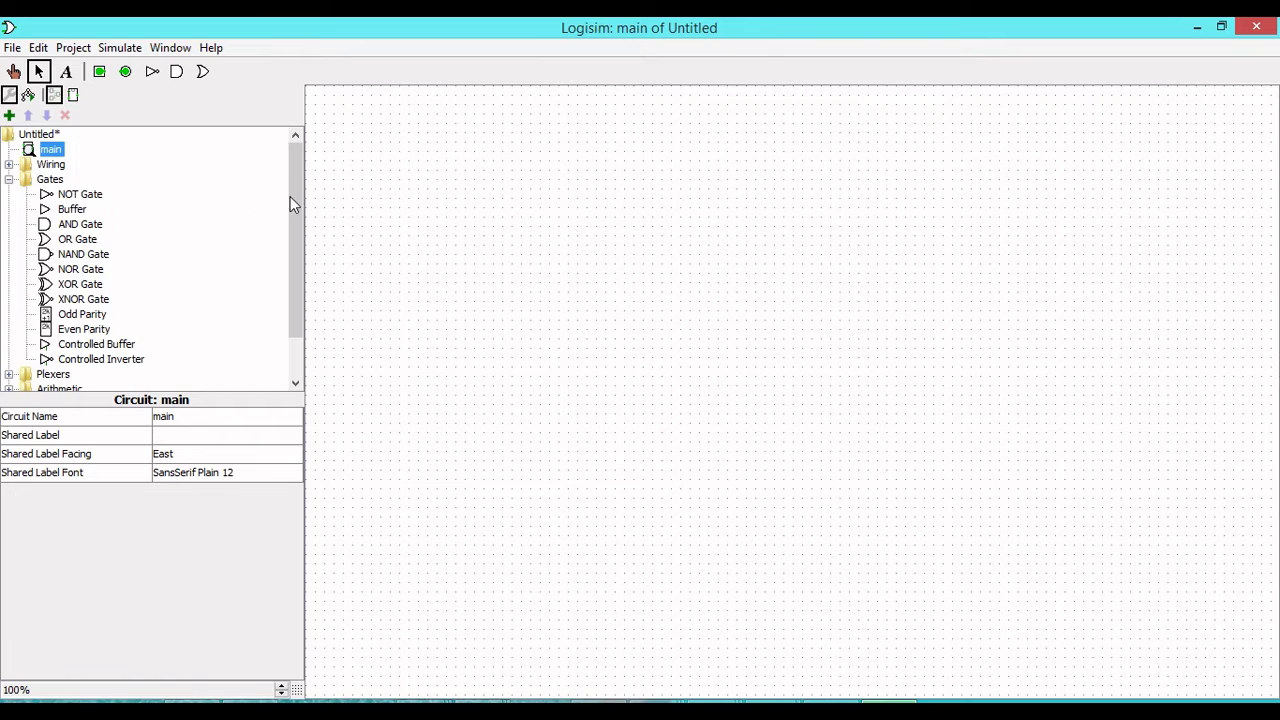
left_click(9, 181)
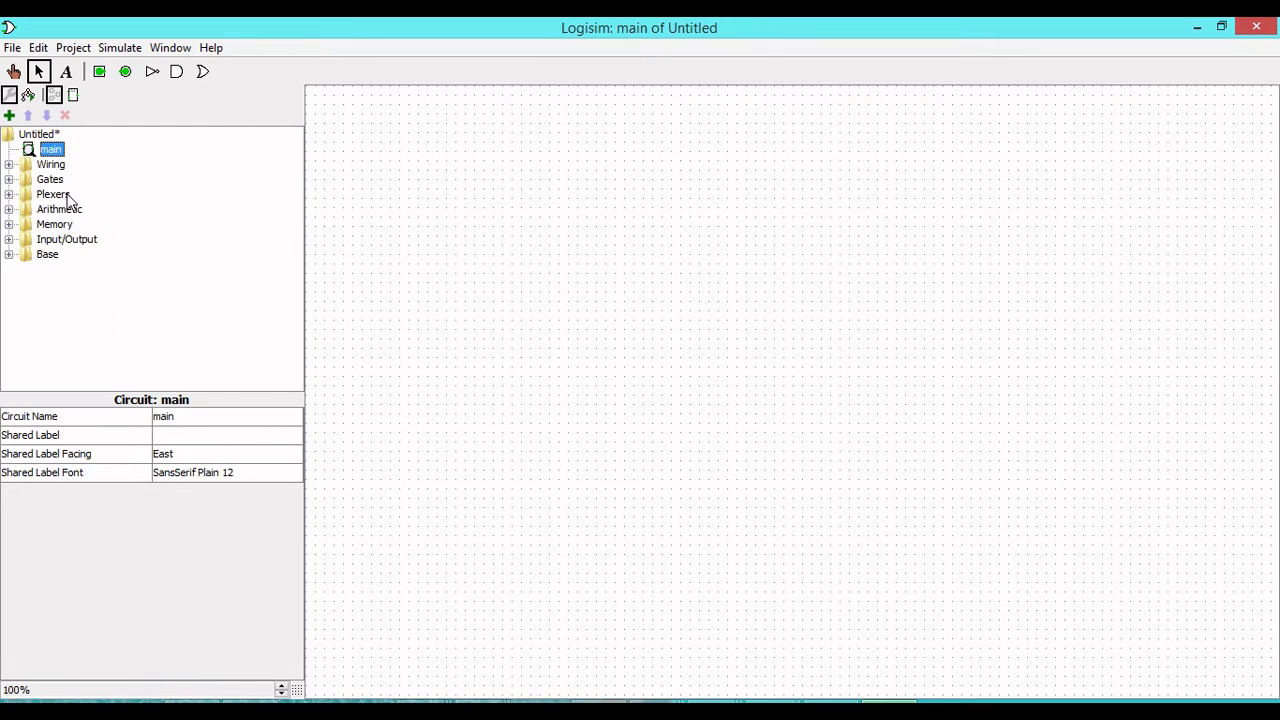
left_click(9, 165)
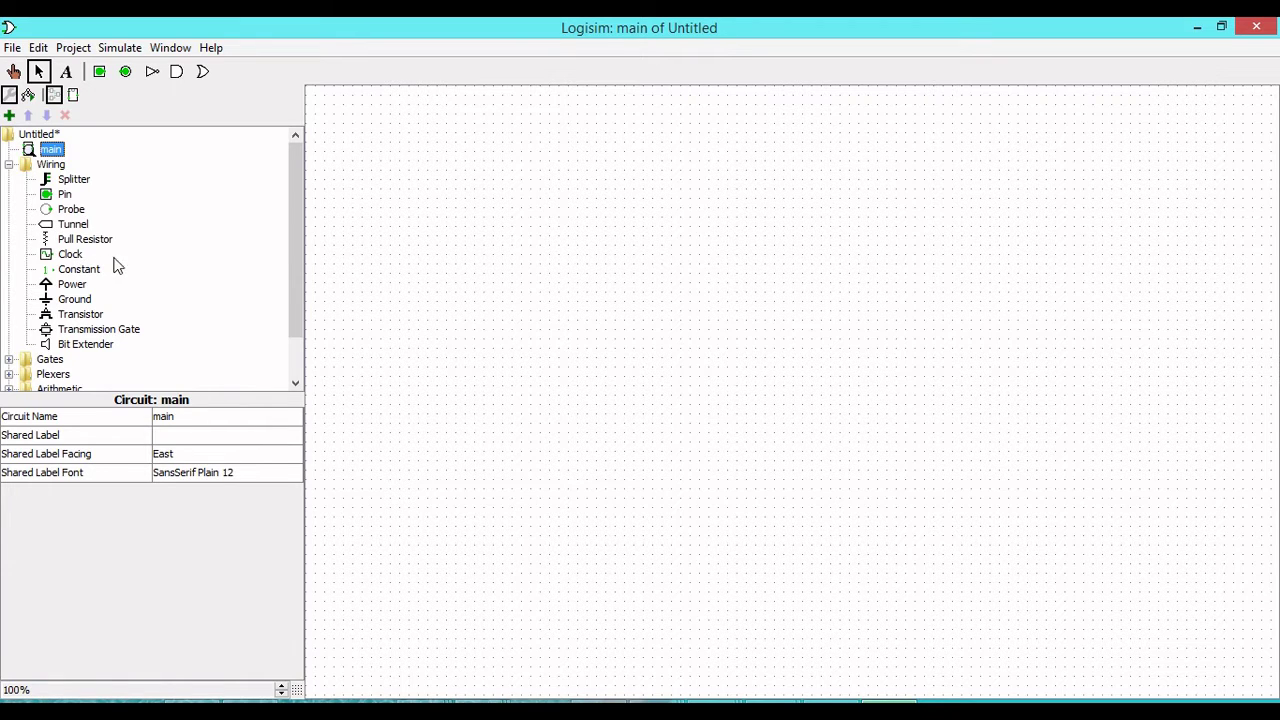
left_click(9, 165)
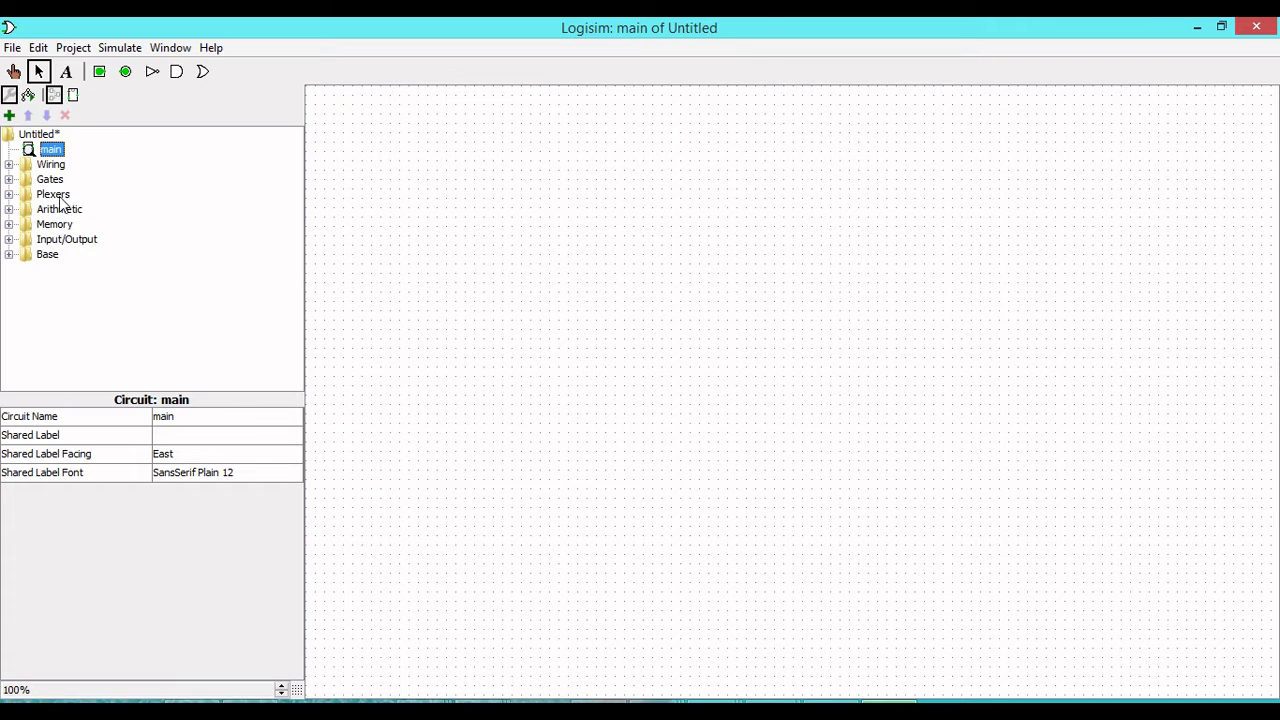
left_click(9, 195)
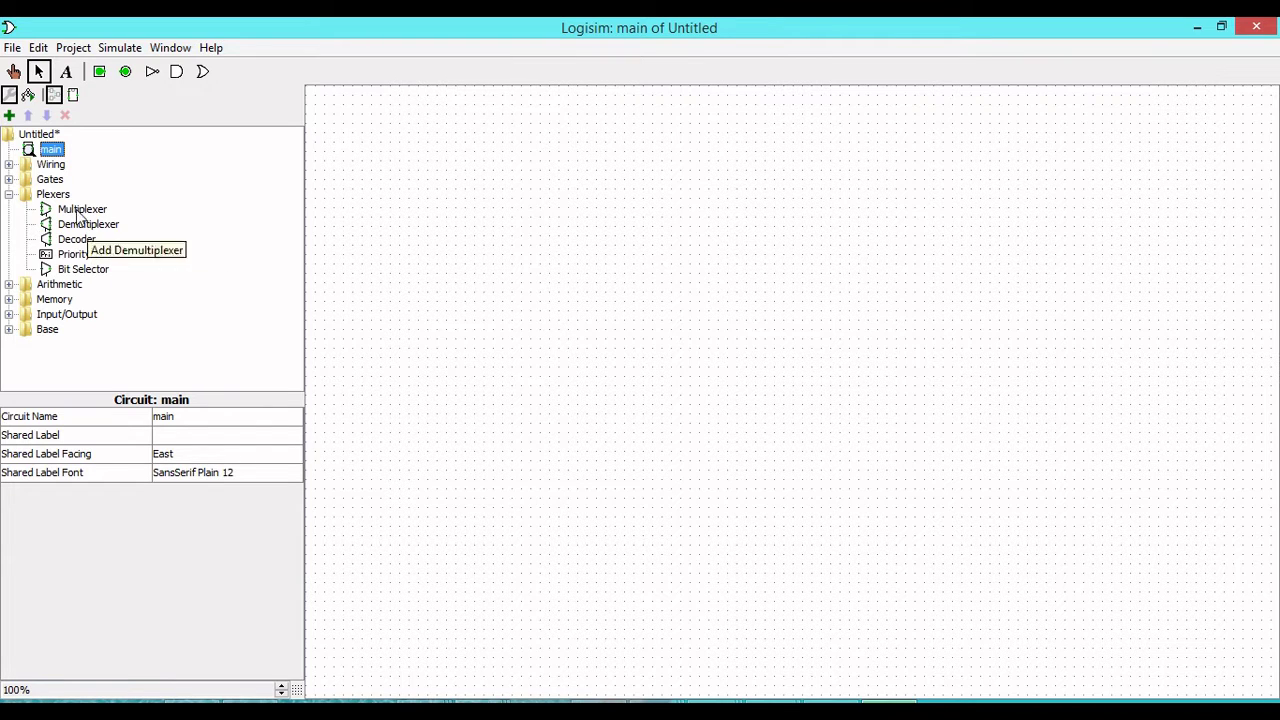
left_click(8, 194)
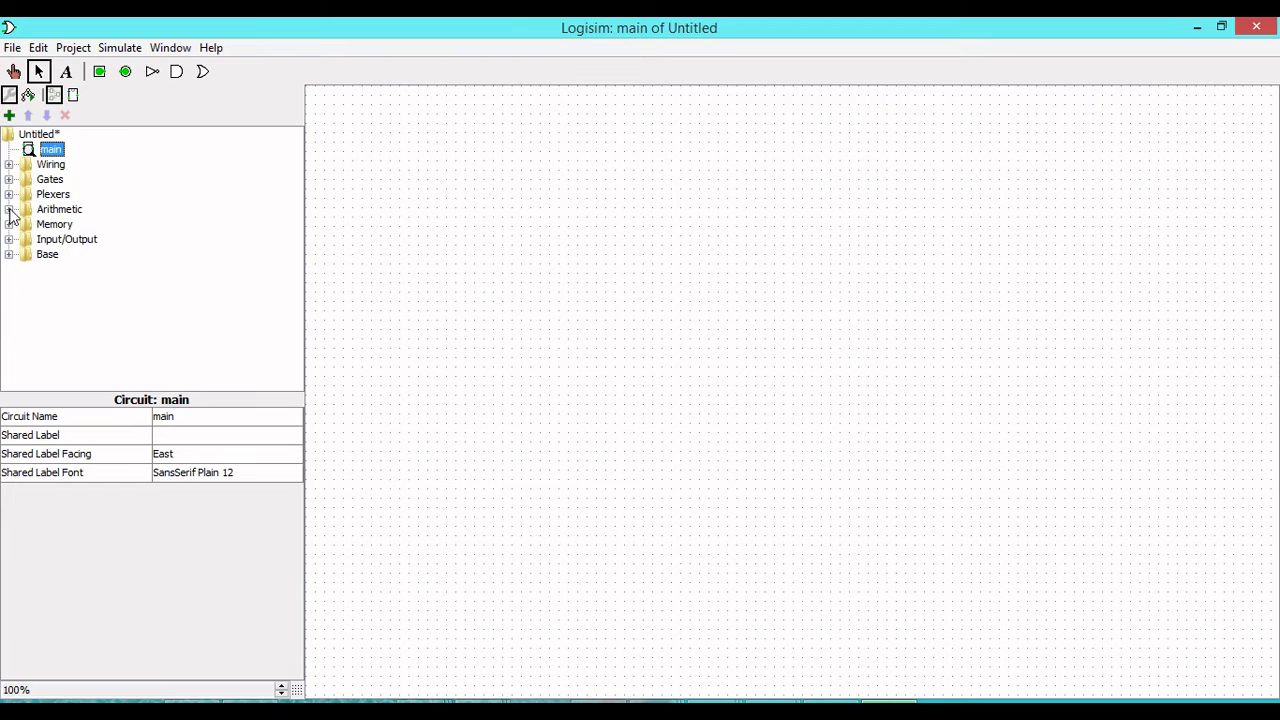
left_click(8, 209)
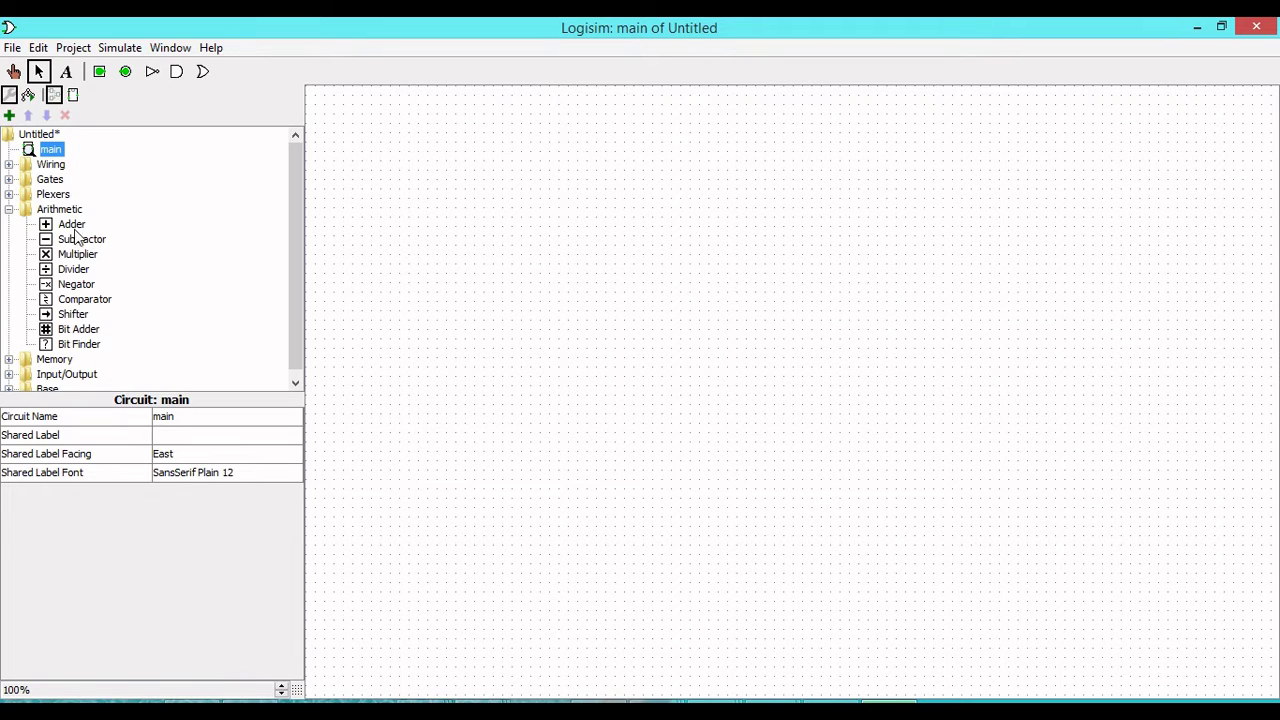
left_click(9, 210)
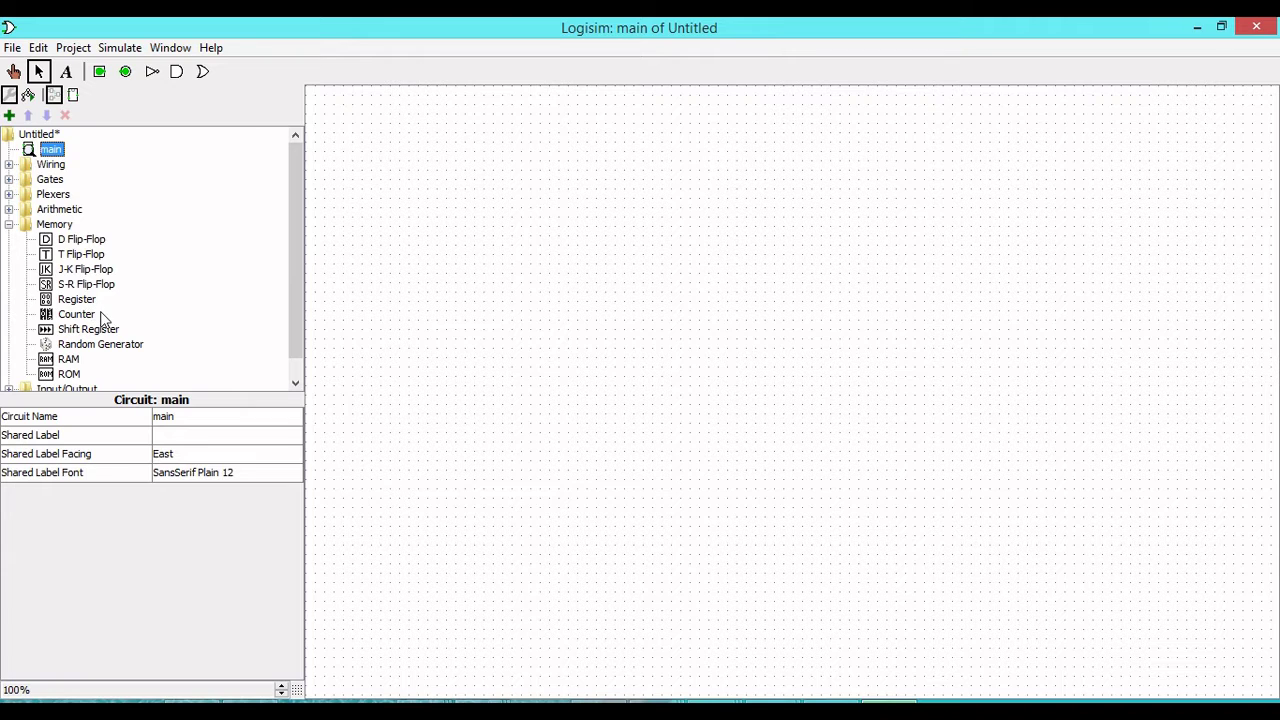
scroll(133, 315, "down", 1)
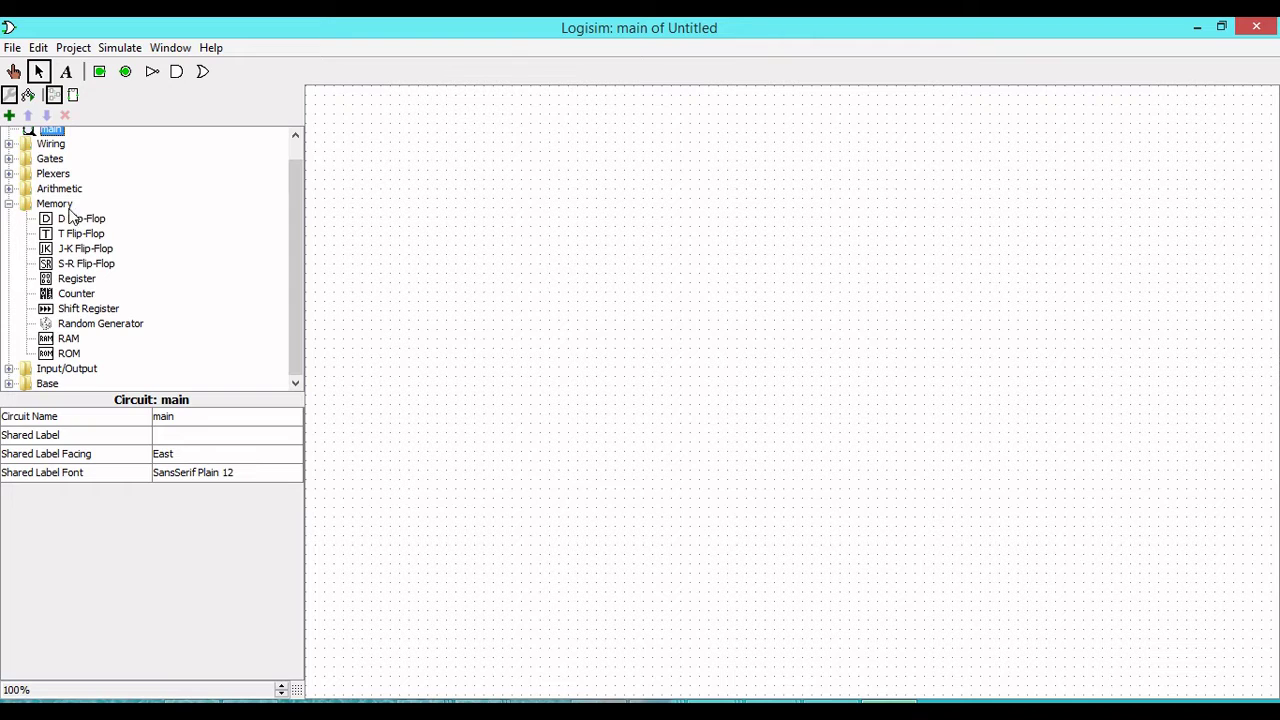
left_click(9, 205)
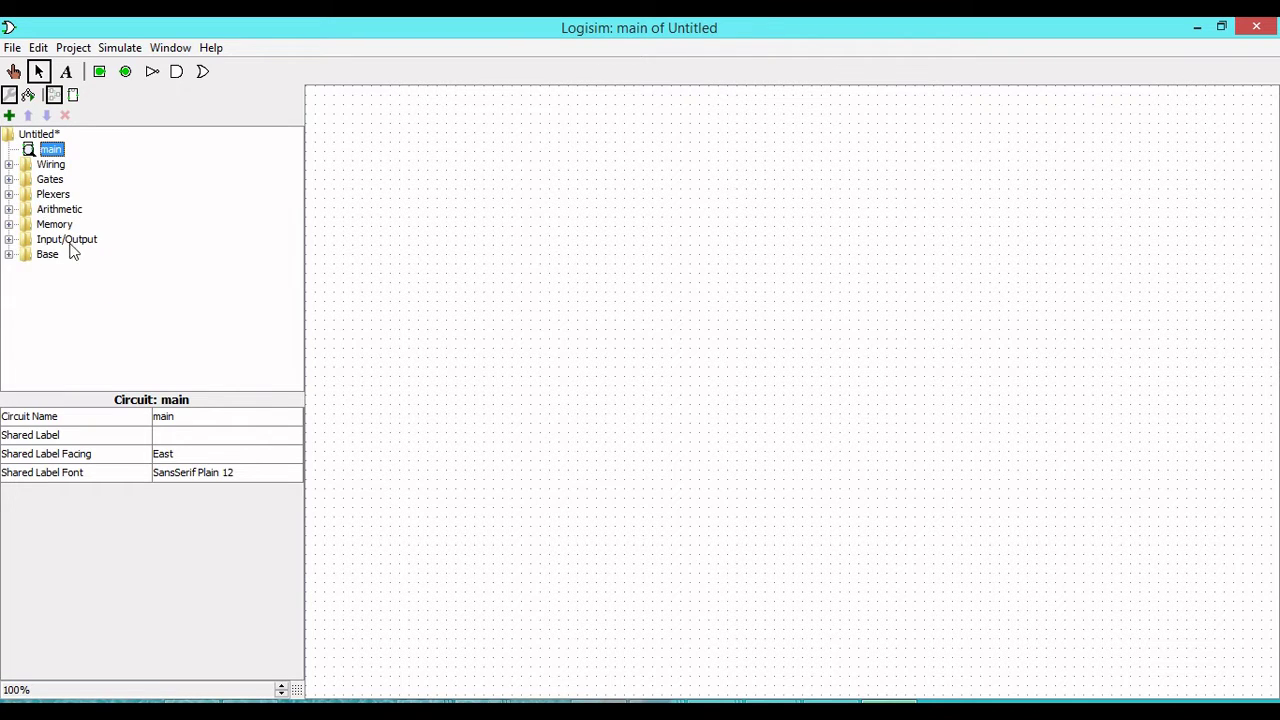
left_click(9, 239)
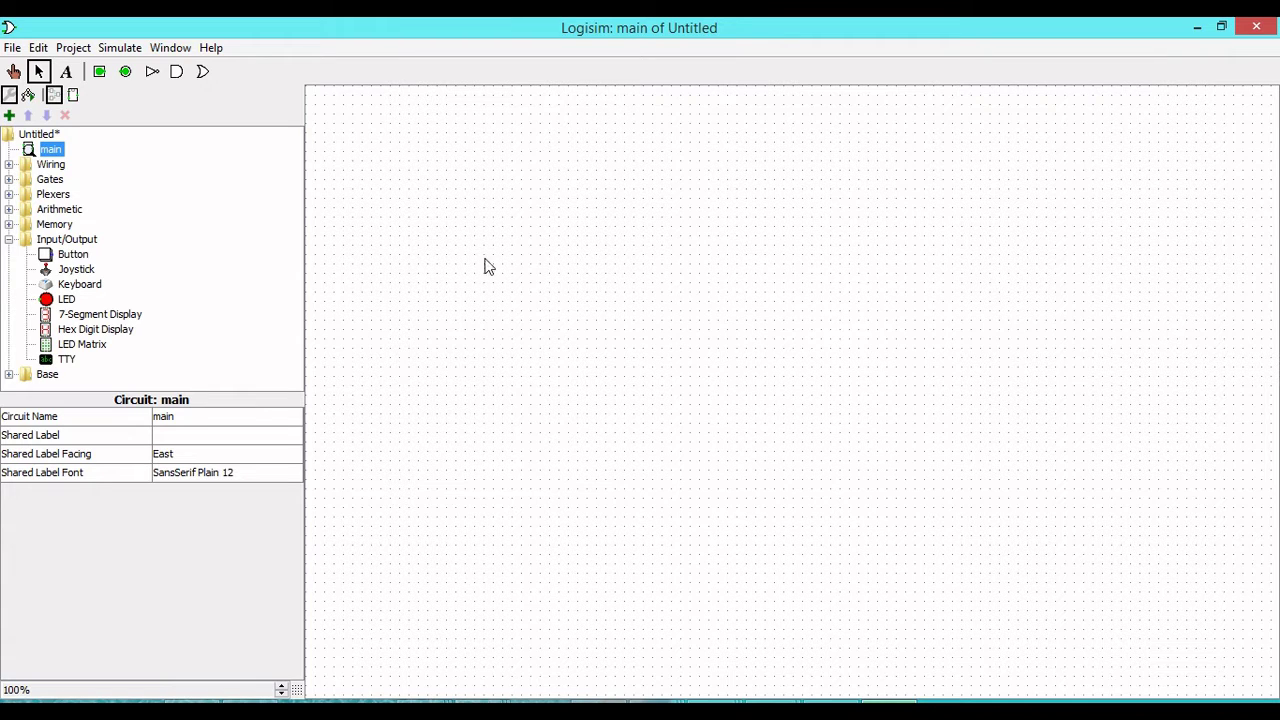
left_click(9, 243)
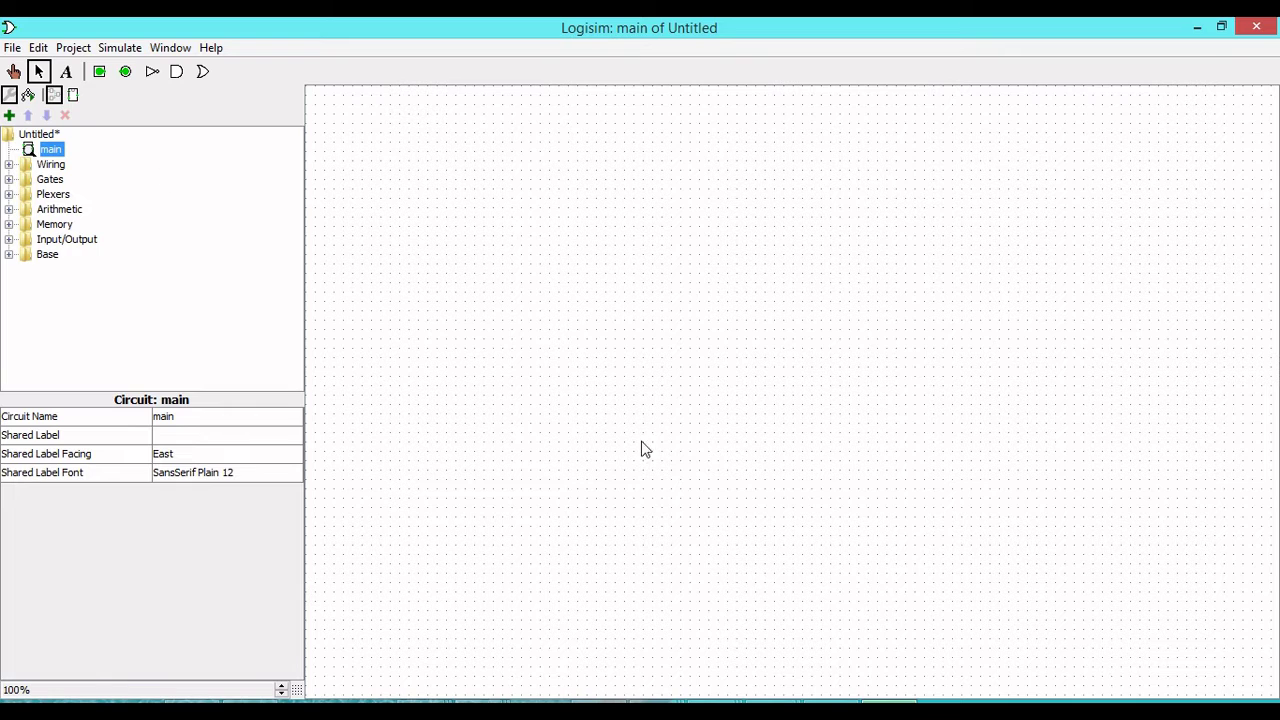
Place two AND gates one above the other and an OR gate to their right, vertically between them.
left_click(9, 180)
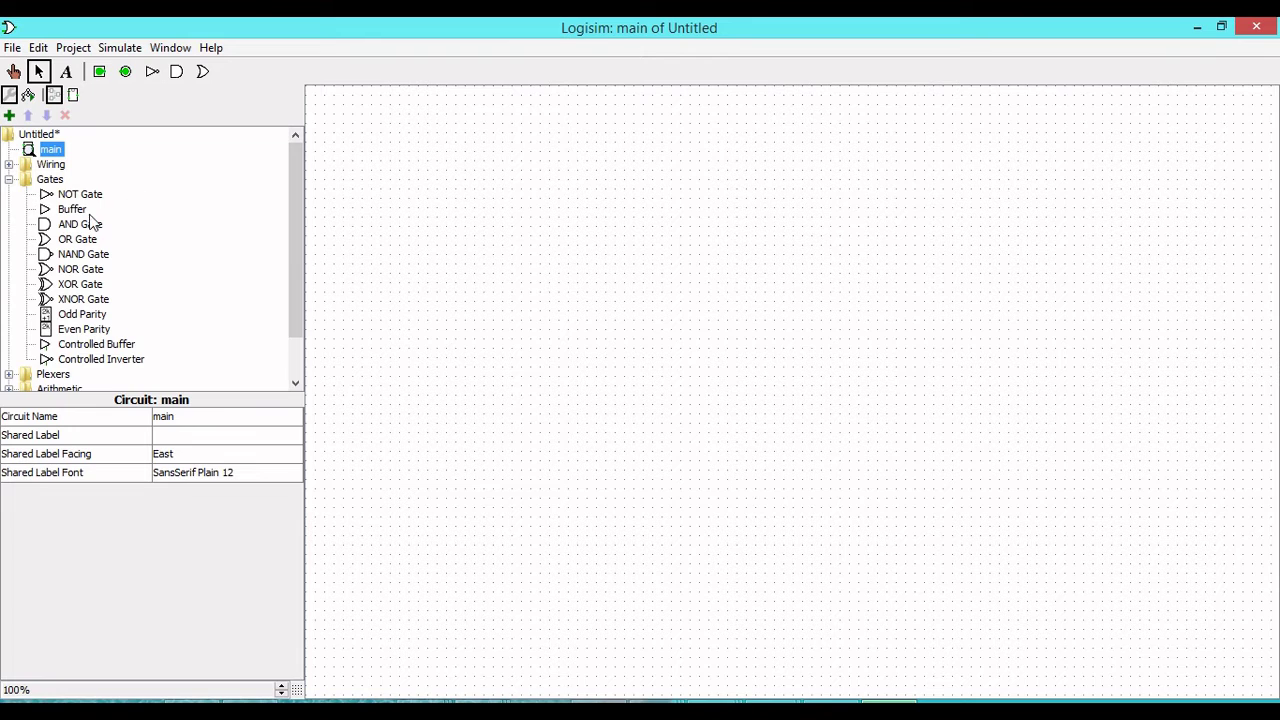
left_click_drag(84, 229, 543, 195)
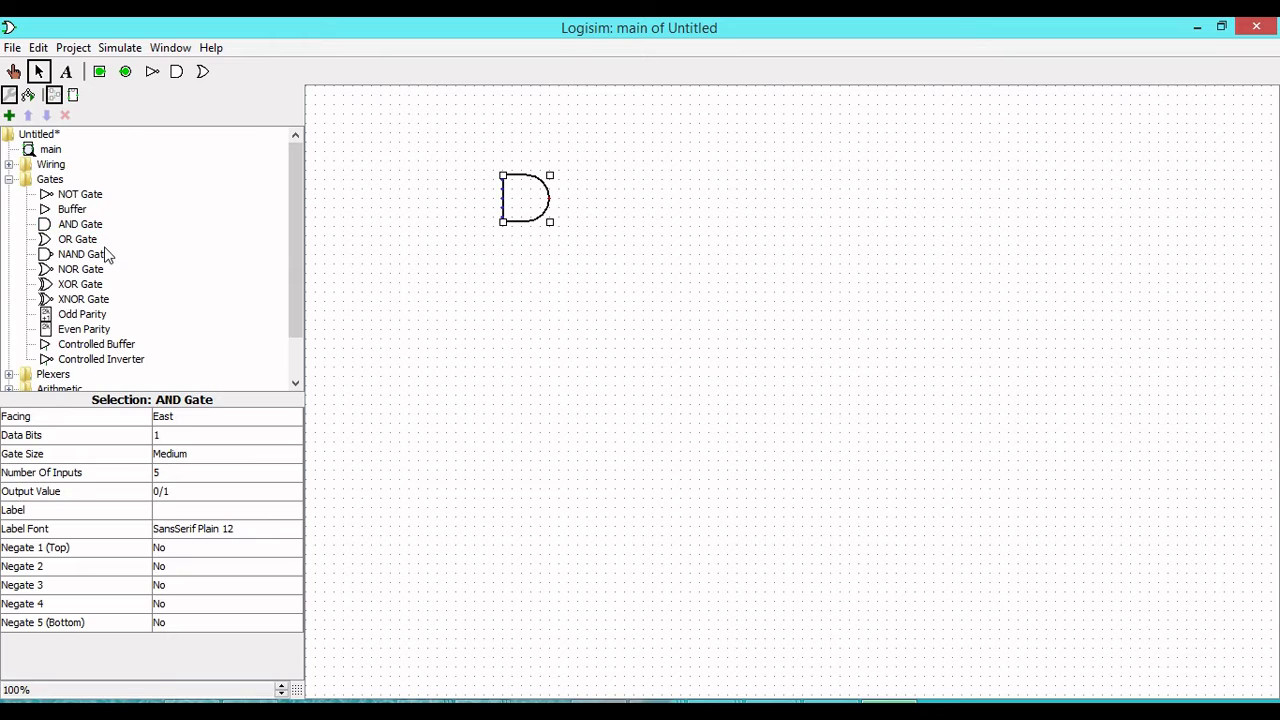
left_click_drag(77, 230, 550, 302)
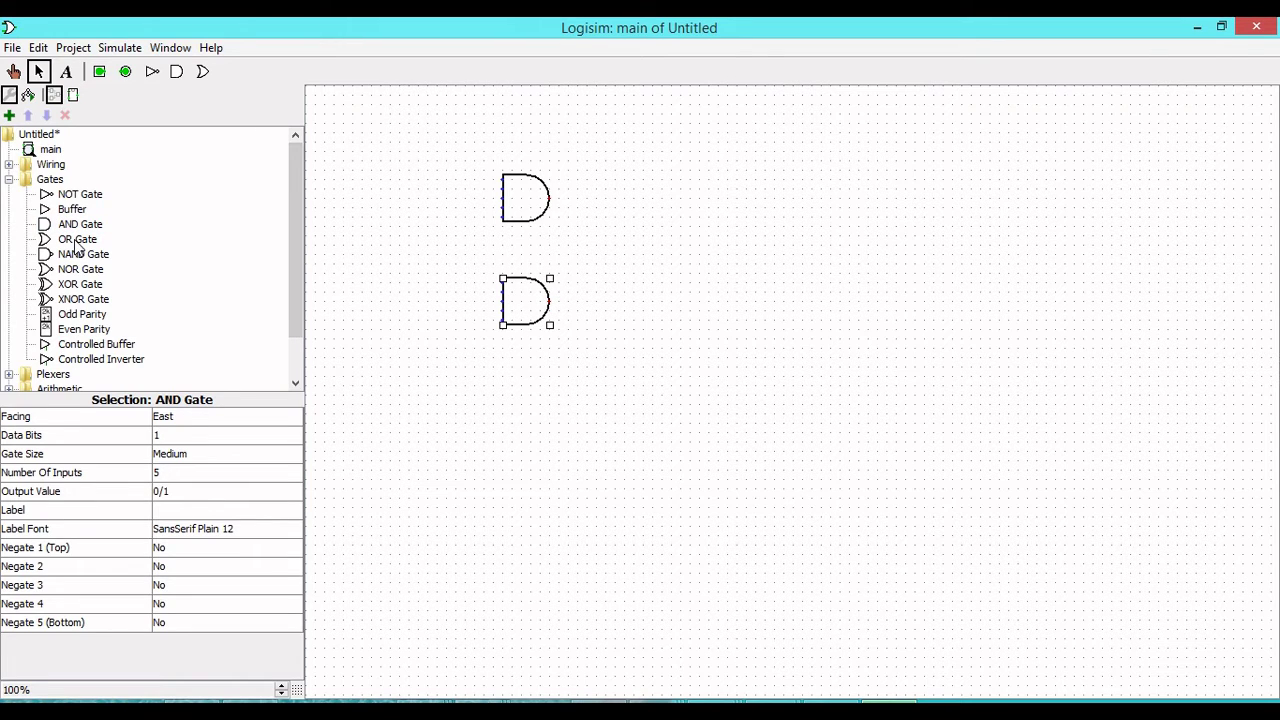
left_click_drag(76, 243, 638, 240)
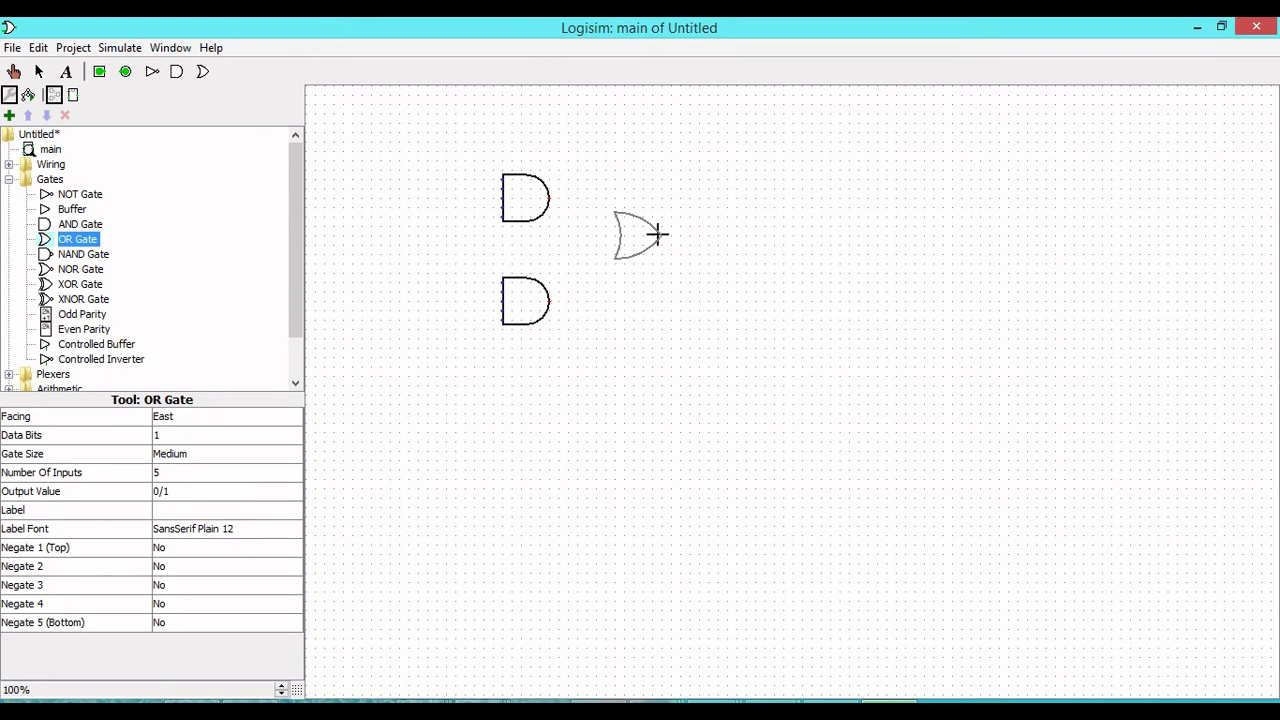
left_click(688, 245)
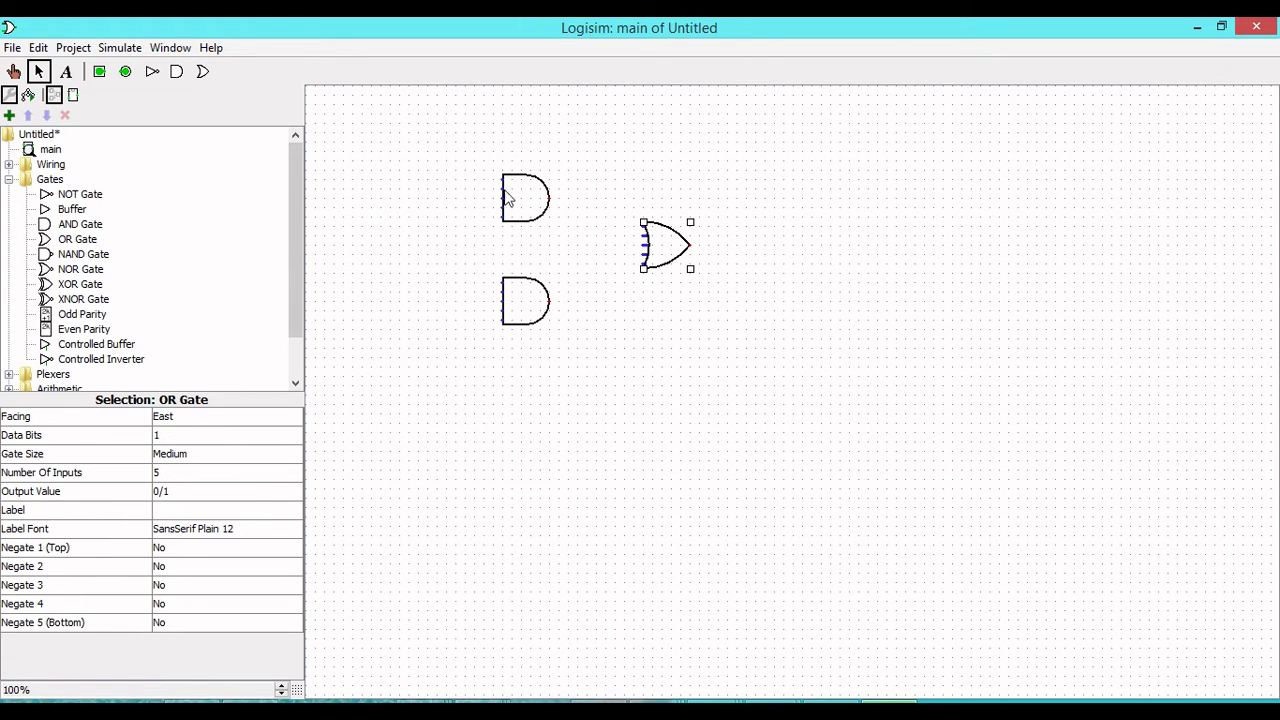
Set the number of inputs to 2 on both the upper and the lower AND gate.
left_click(531, 206)
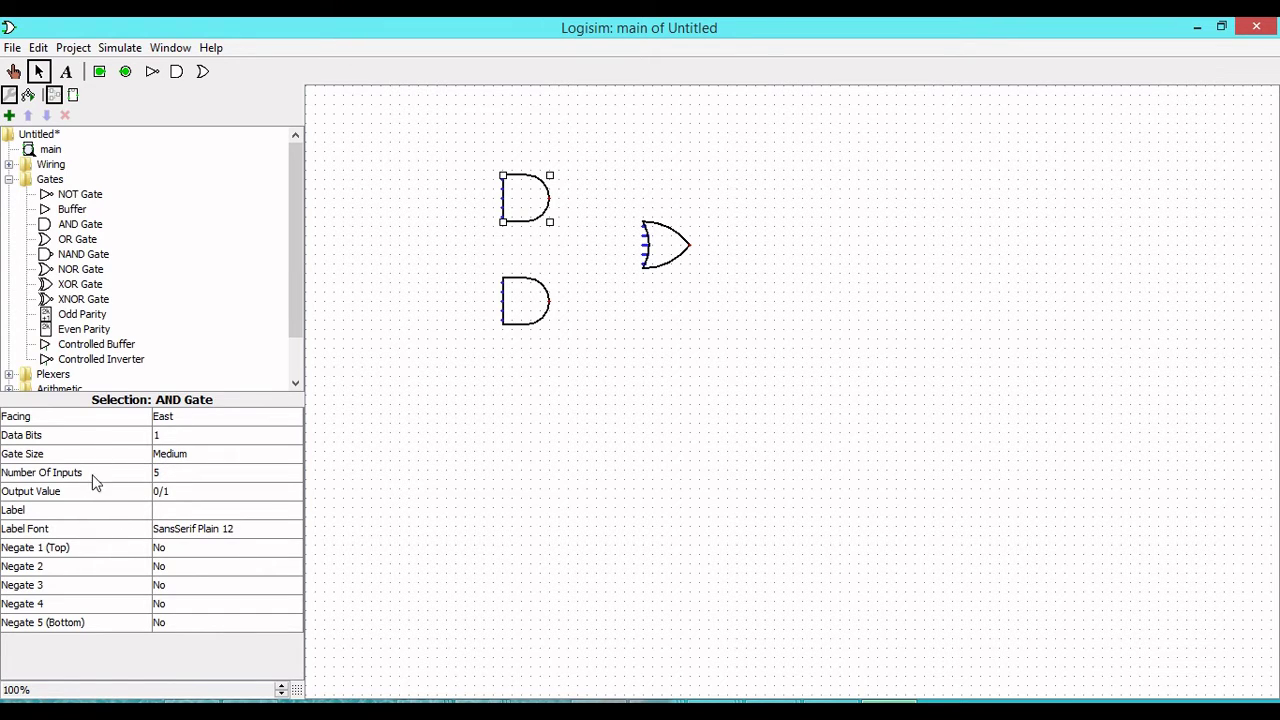
left_click(176, 474)
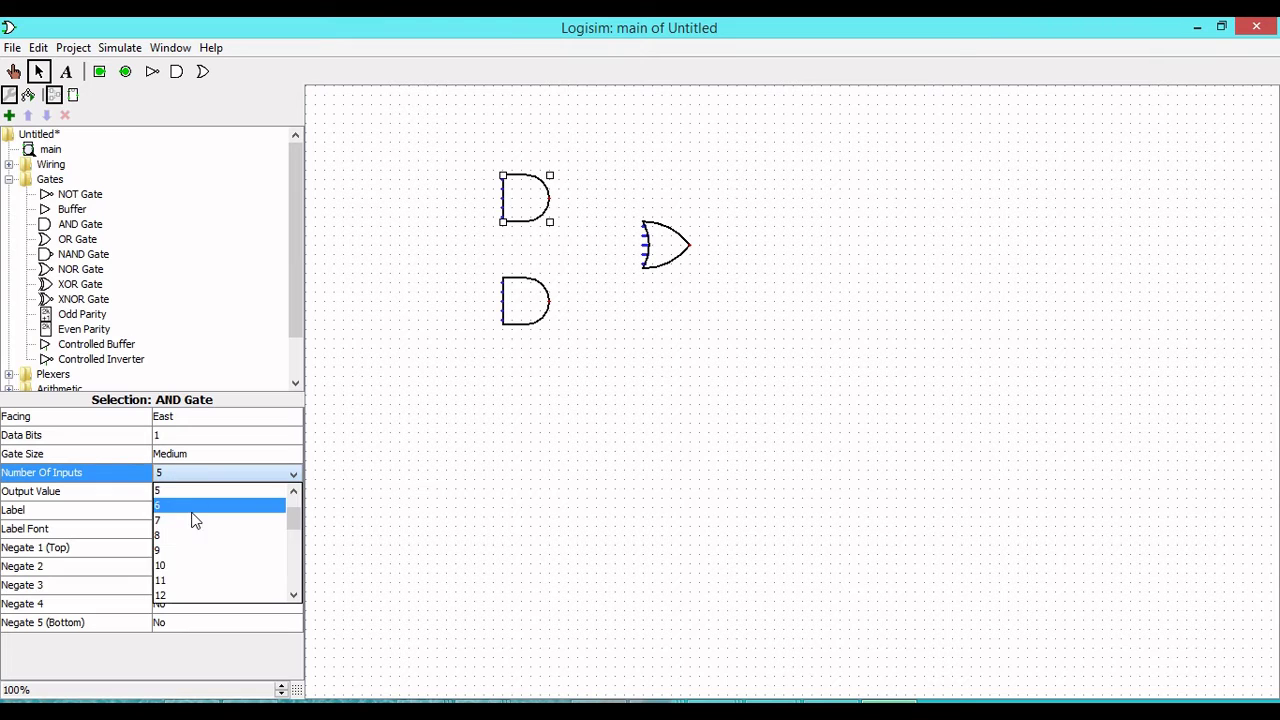
left_click(174, 491)
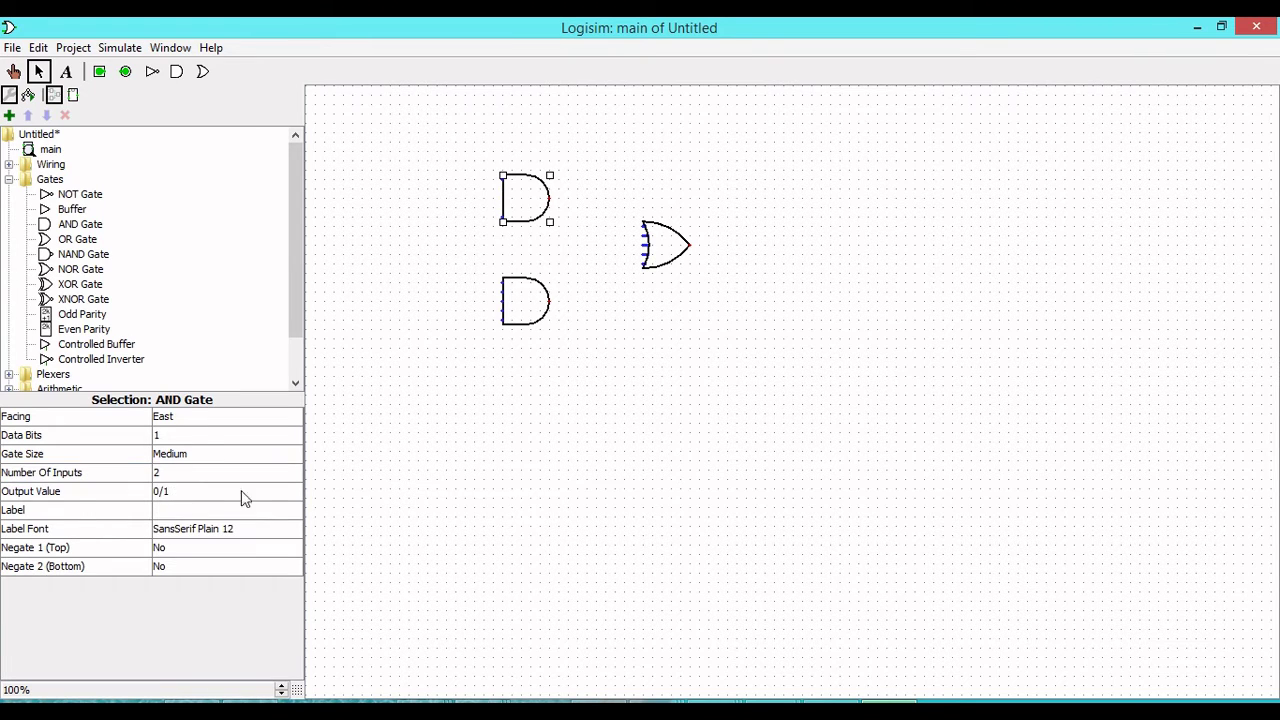
left_click(524, 302)
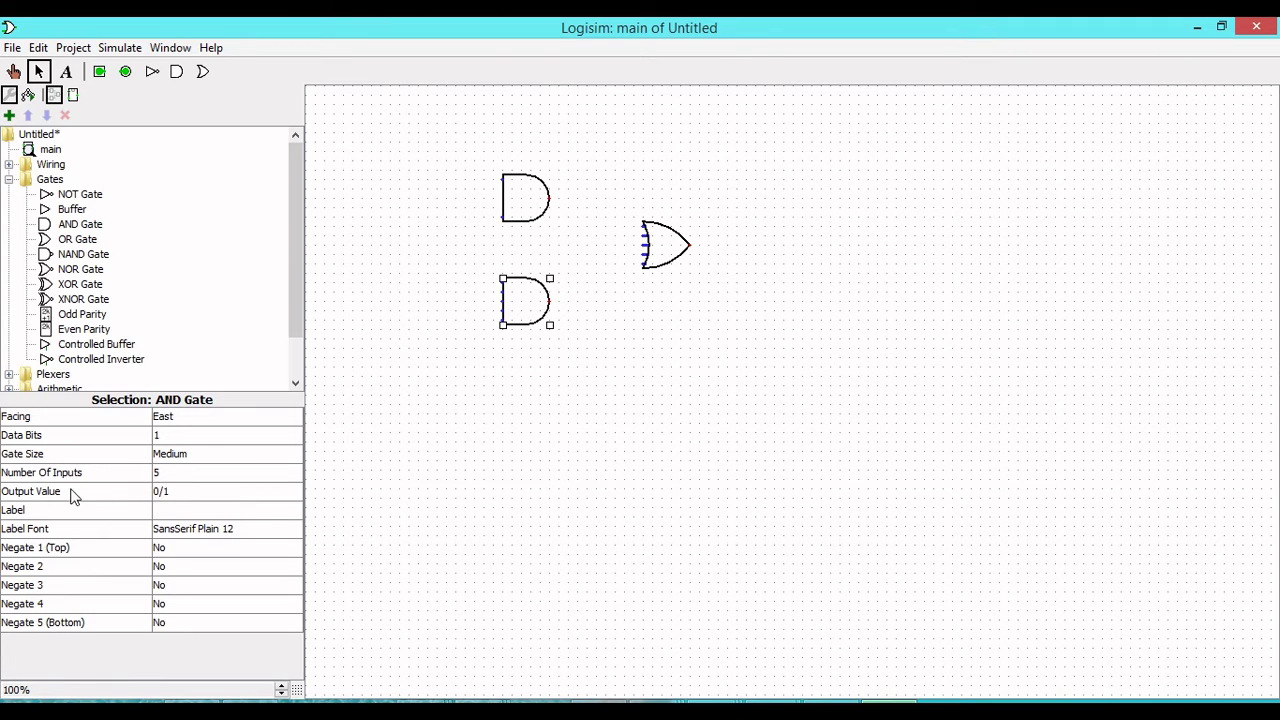
left_click(184, 471)
scroll(193, 522, "up", 2)
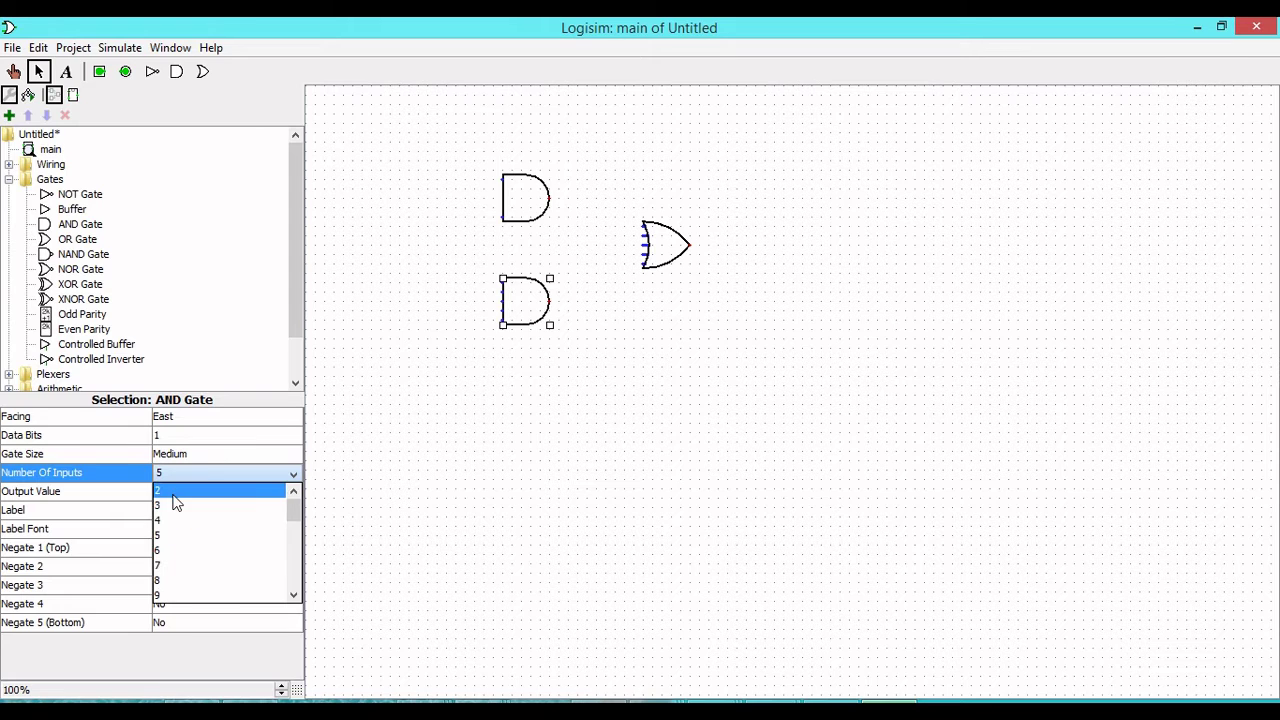
left_click(173, 494)
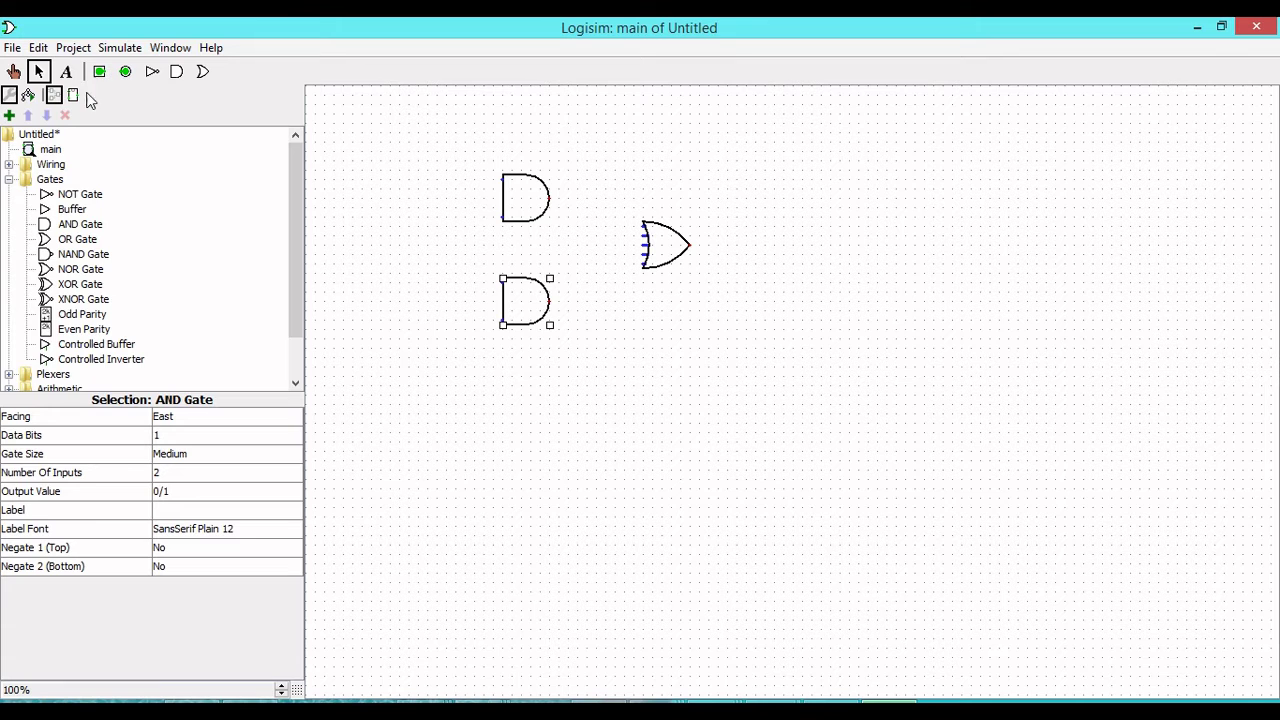
Place four input pins, one level with each input of the upper and lower AND gates and to their left.
left_click(9, 180)
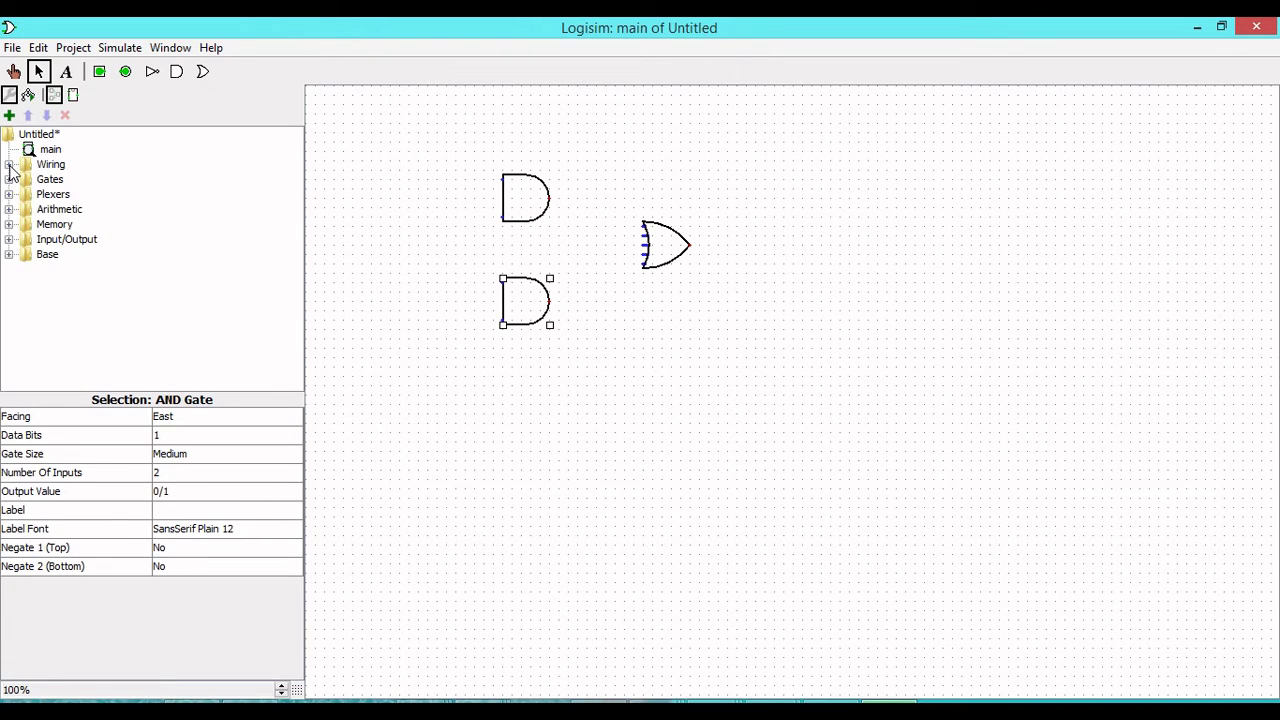
left_click(9, 165)
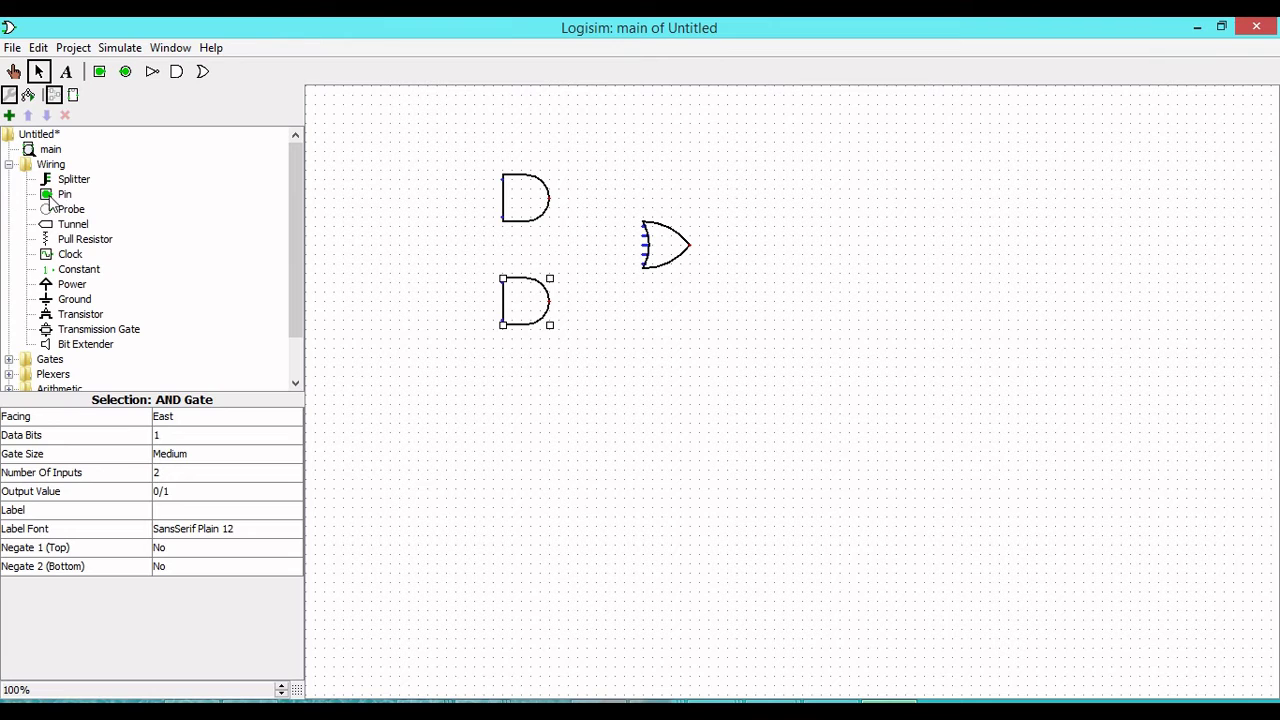
left_click(9, 164)
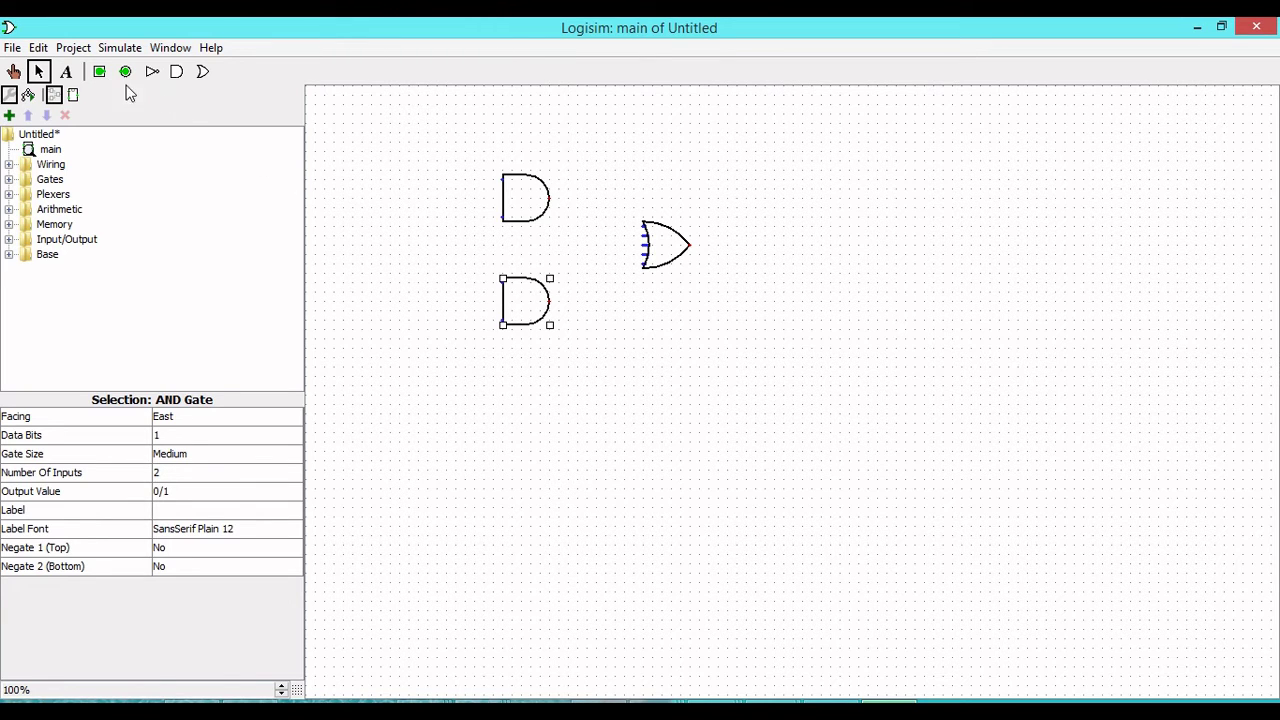
left_click(99, 71)
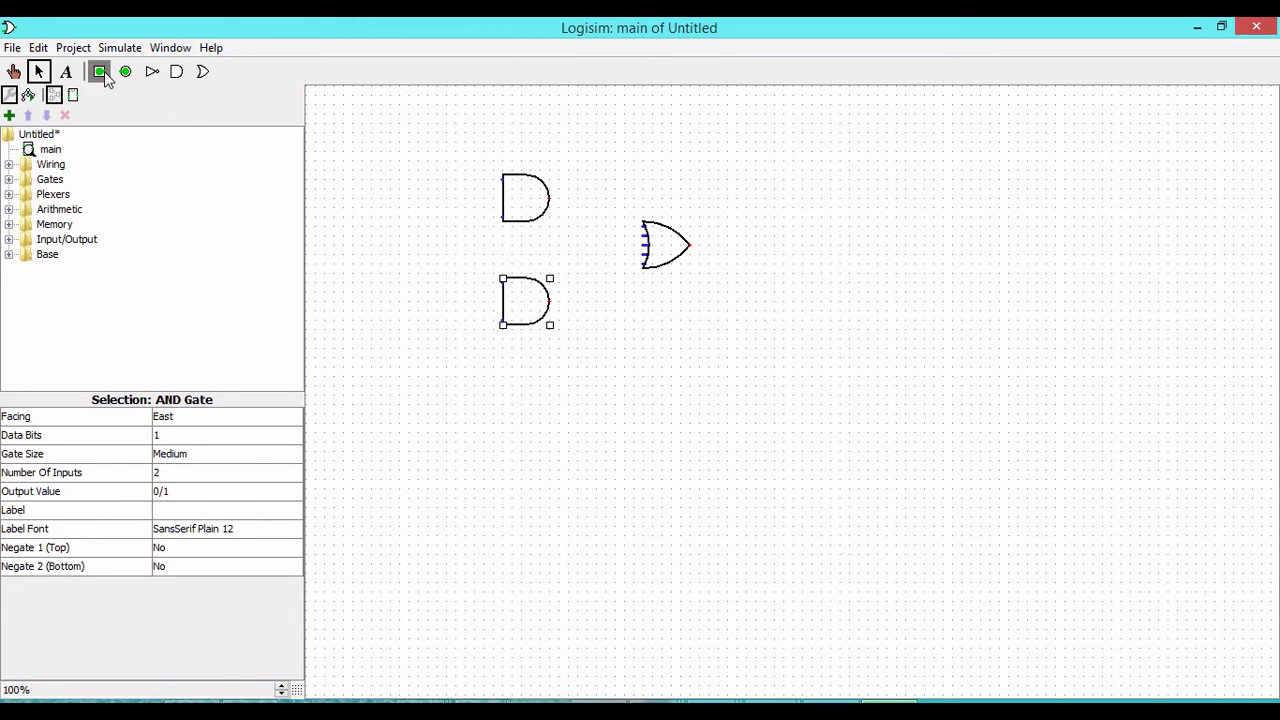
left_click(440, 179)
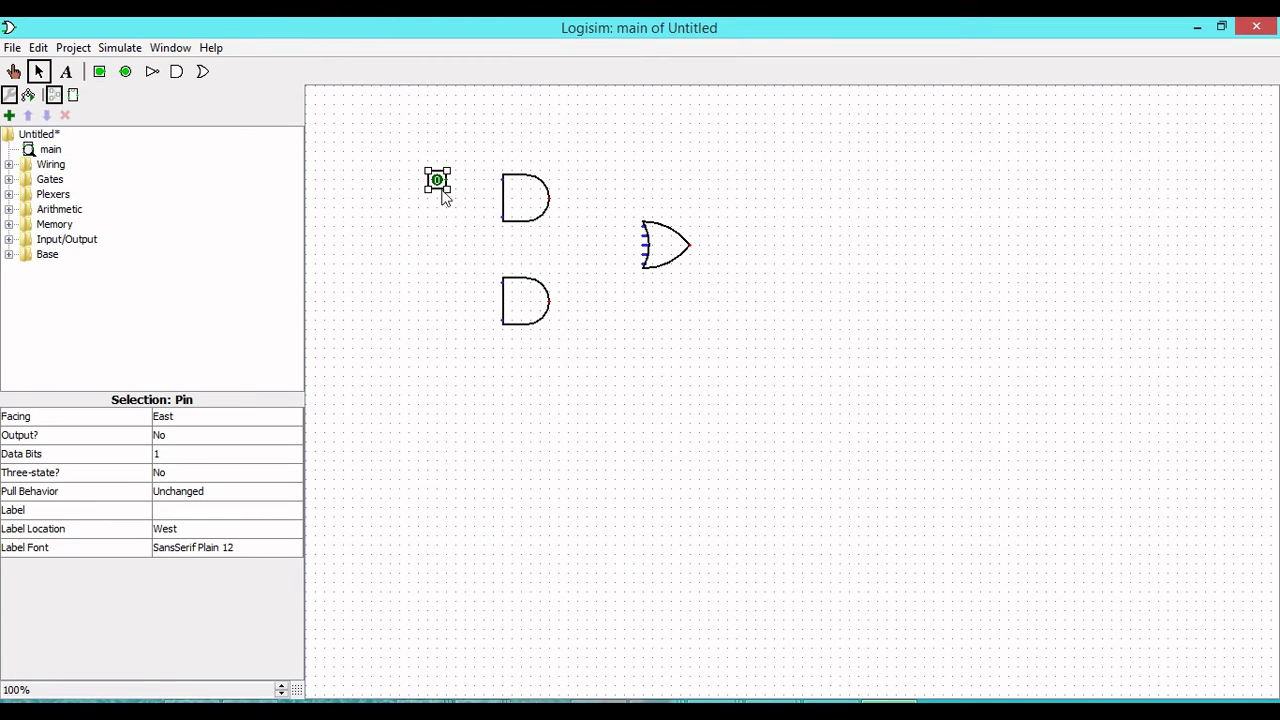
left_click(99, 71)
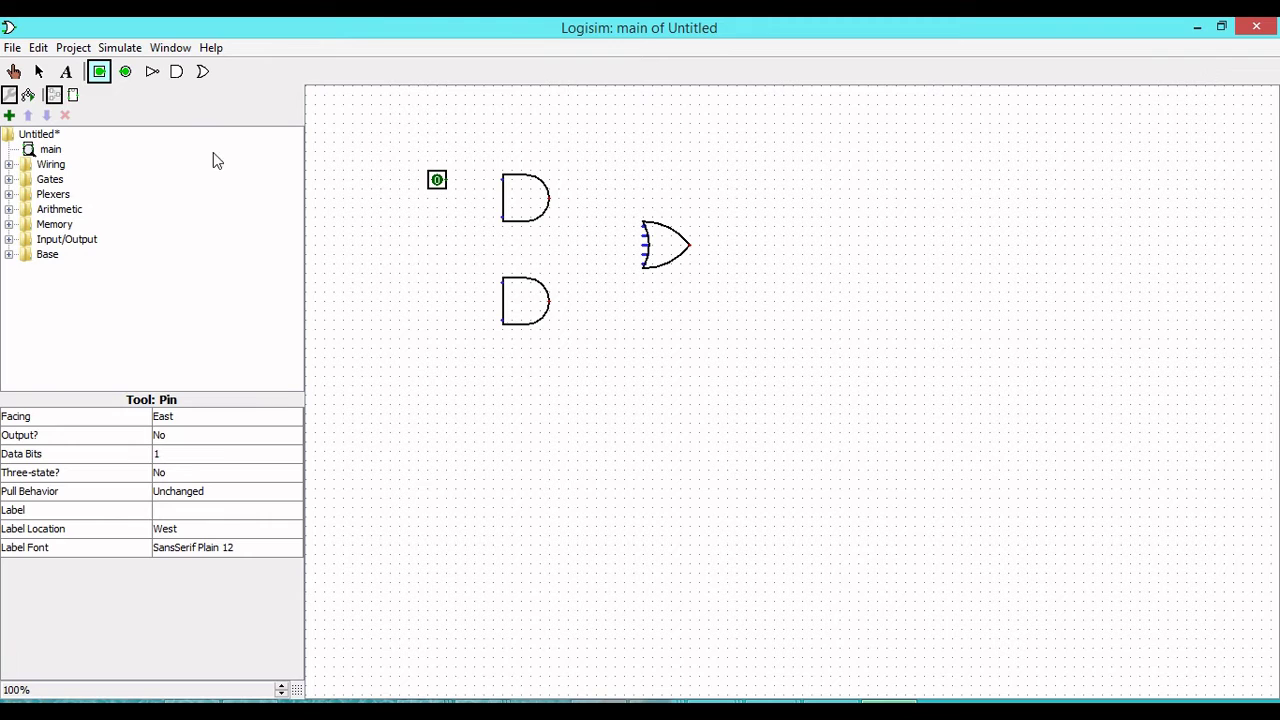
left_click(440, 217)
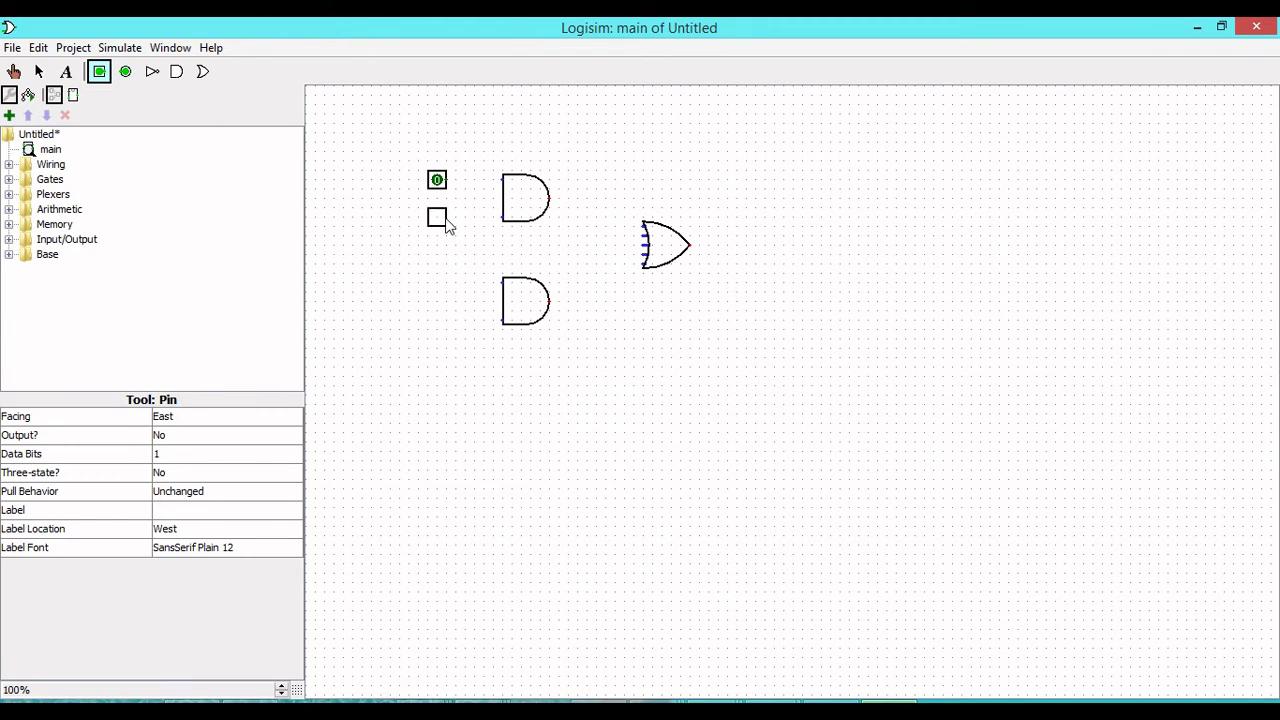
left_click(98, 74)
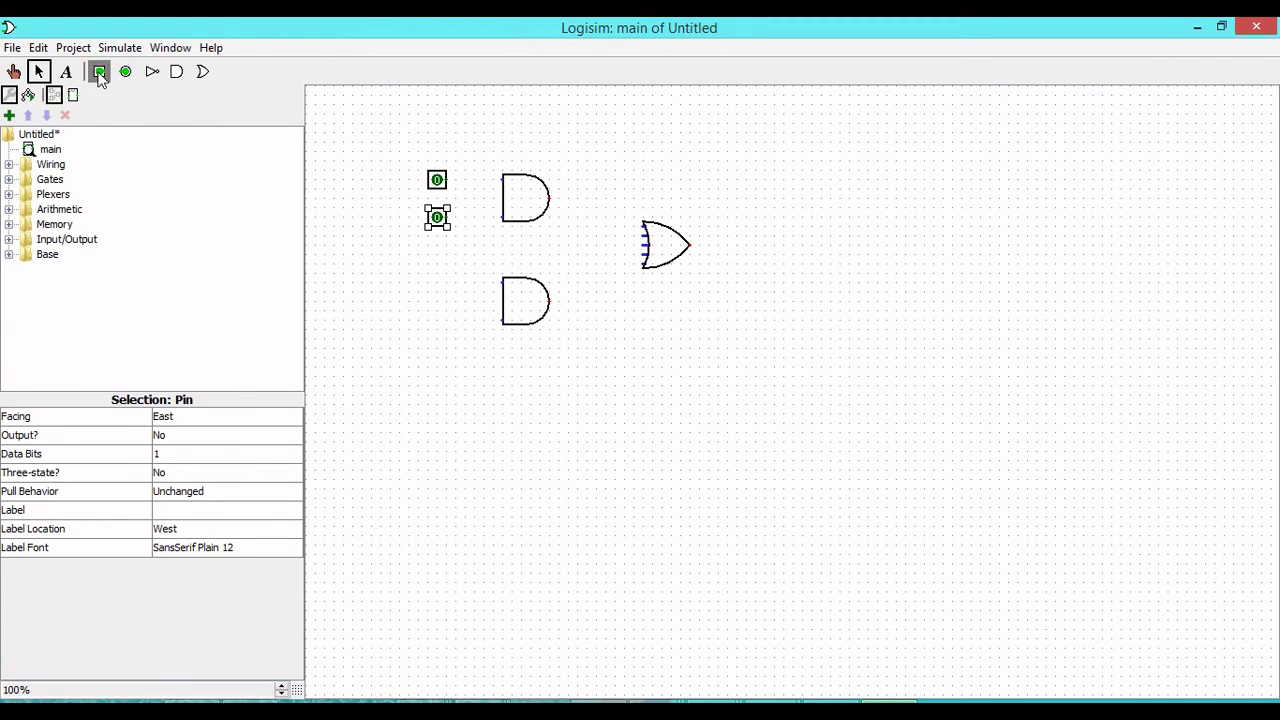
left_click(440, 284)
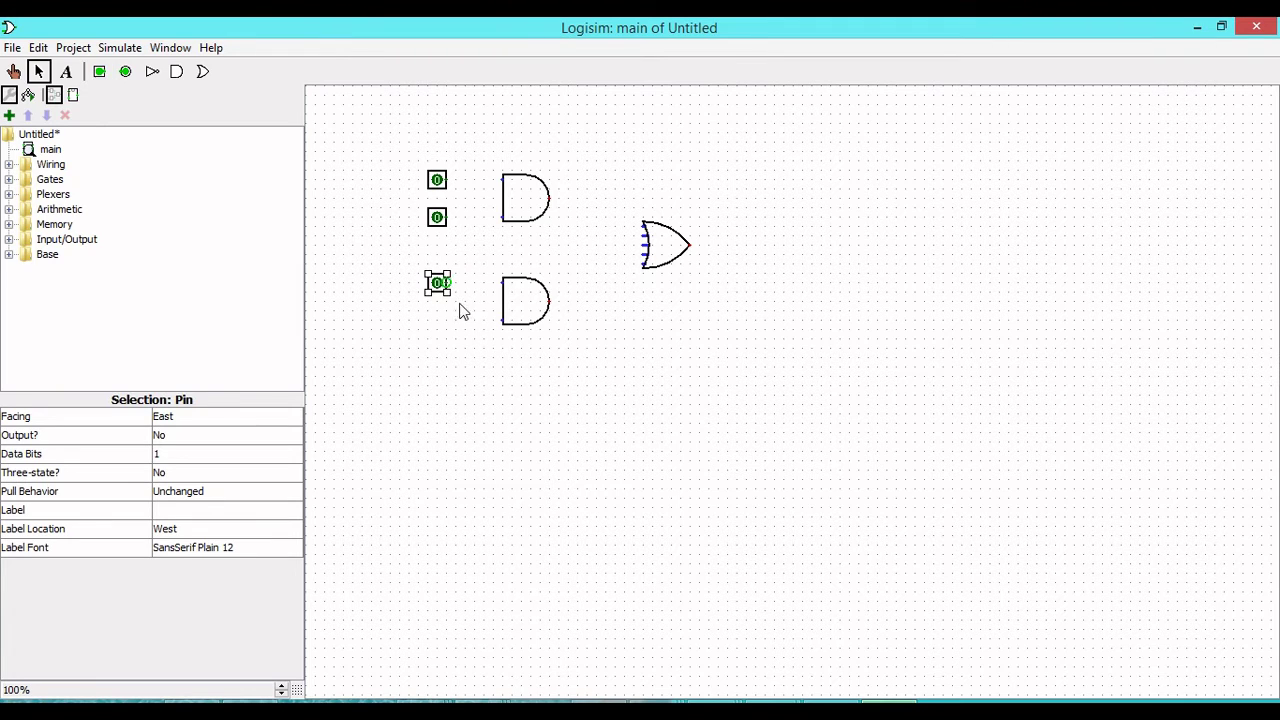
left_click(99, 72)
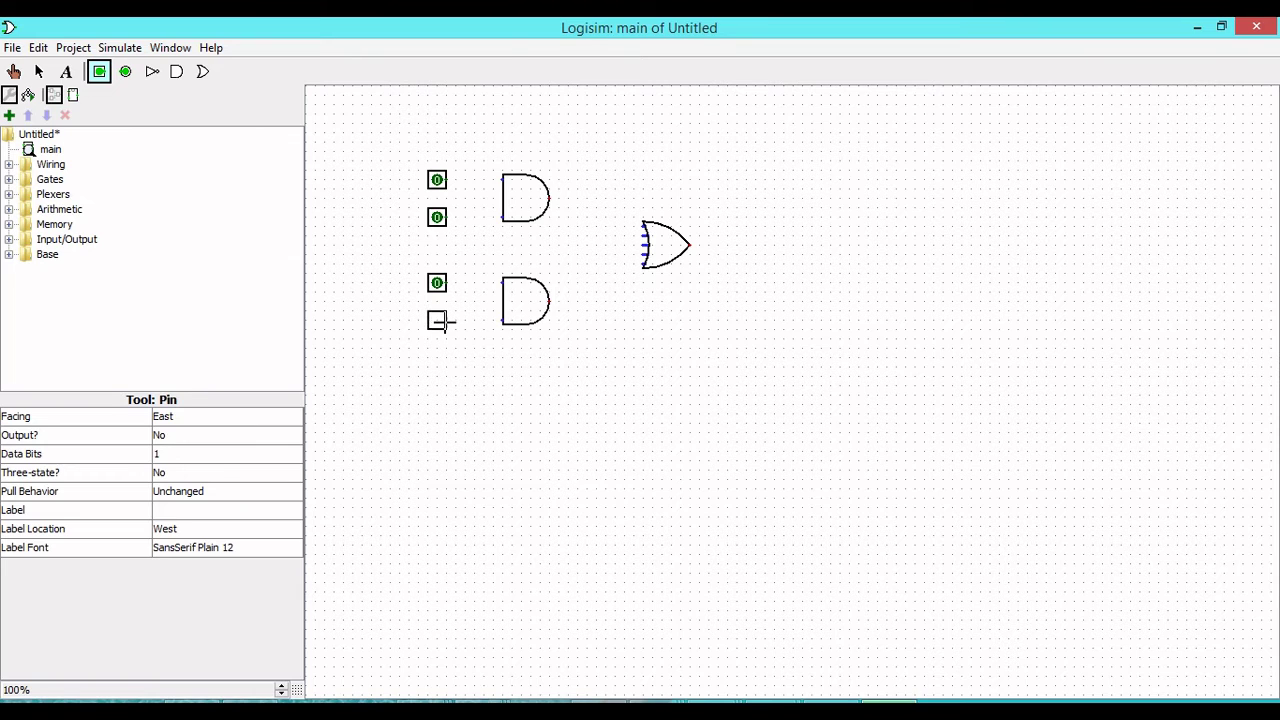
left_click(440, 320)
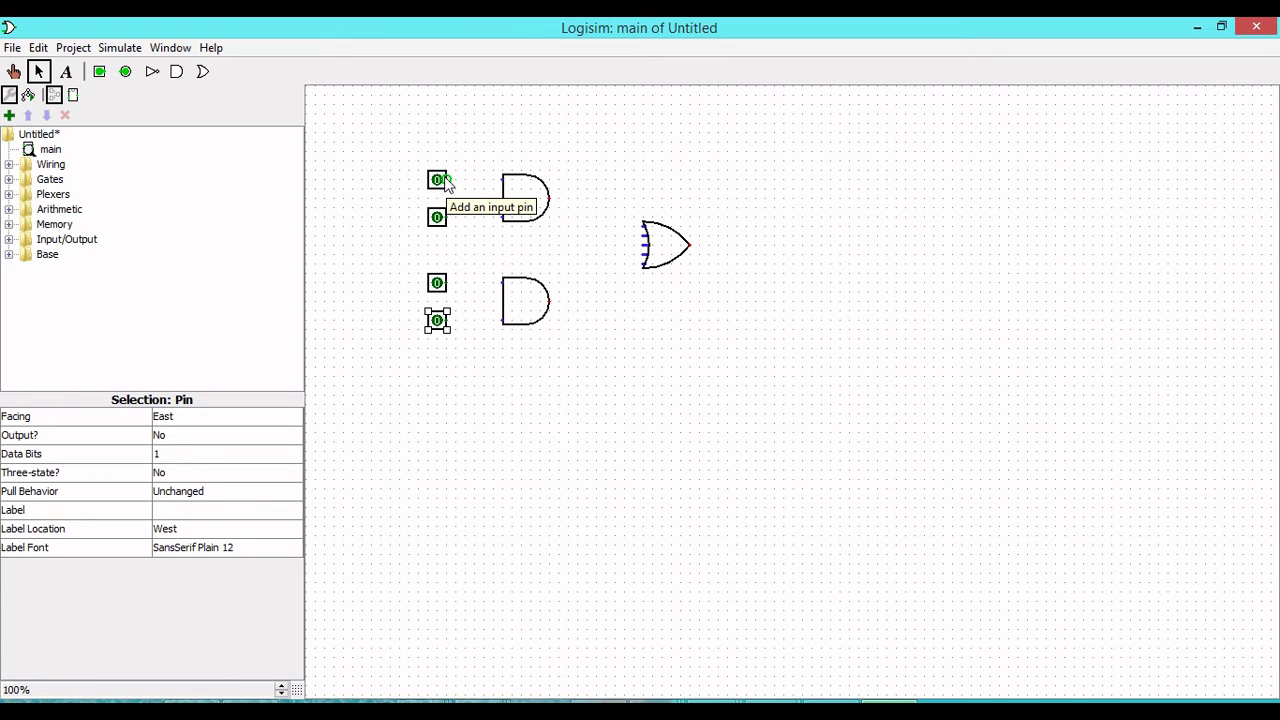
Wire the two upper input pins to the two inputs of the upper AND gate.
left_click_drag(446, 180, 505, 192)
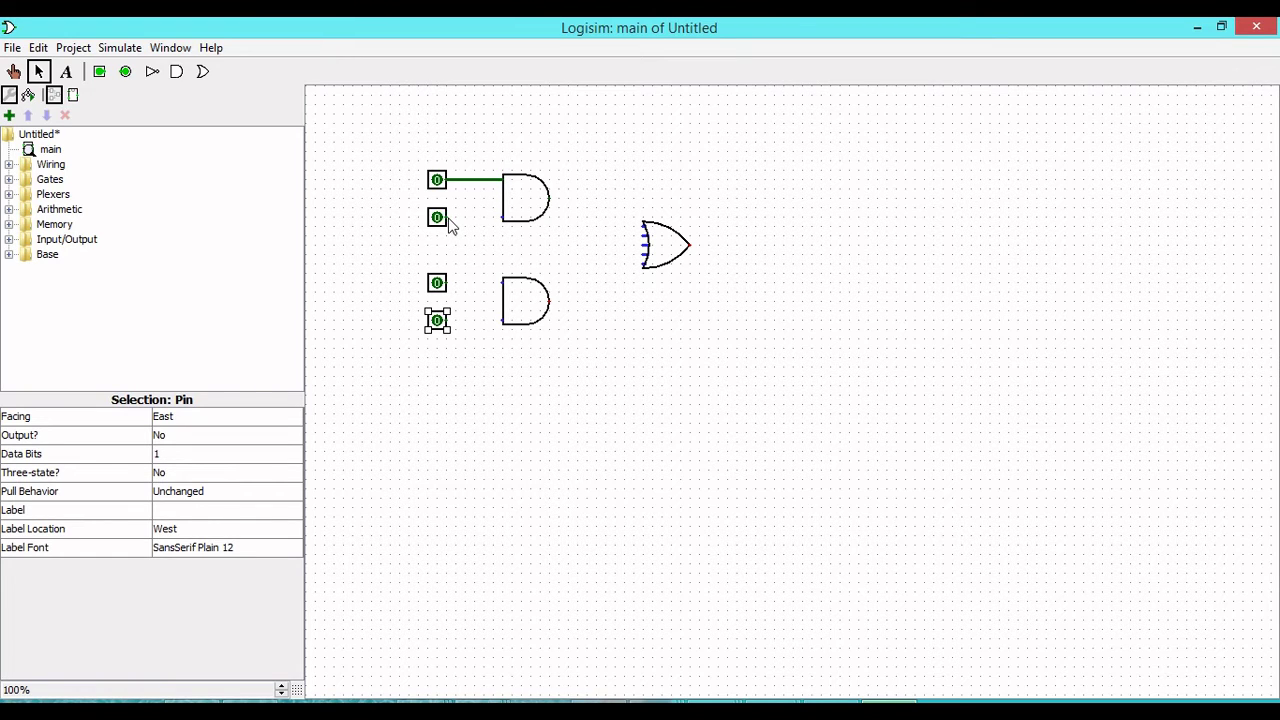
left_click_drag(449, 218, 506, 229)
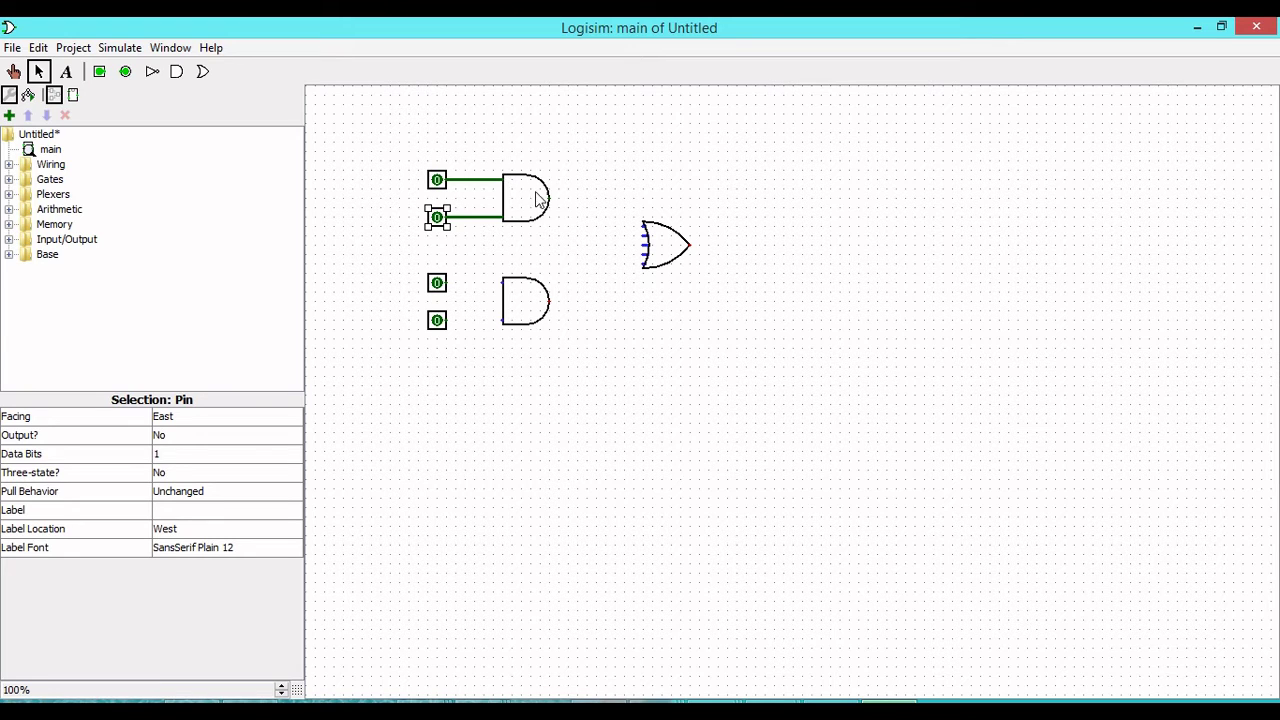
left_click(381, 176)
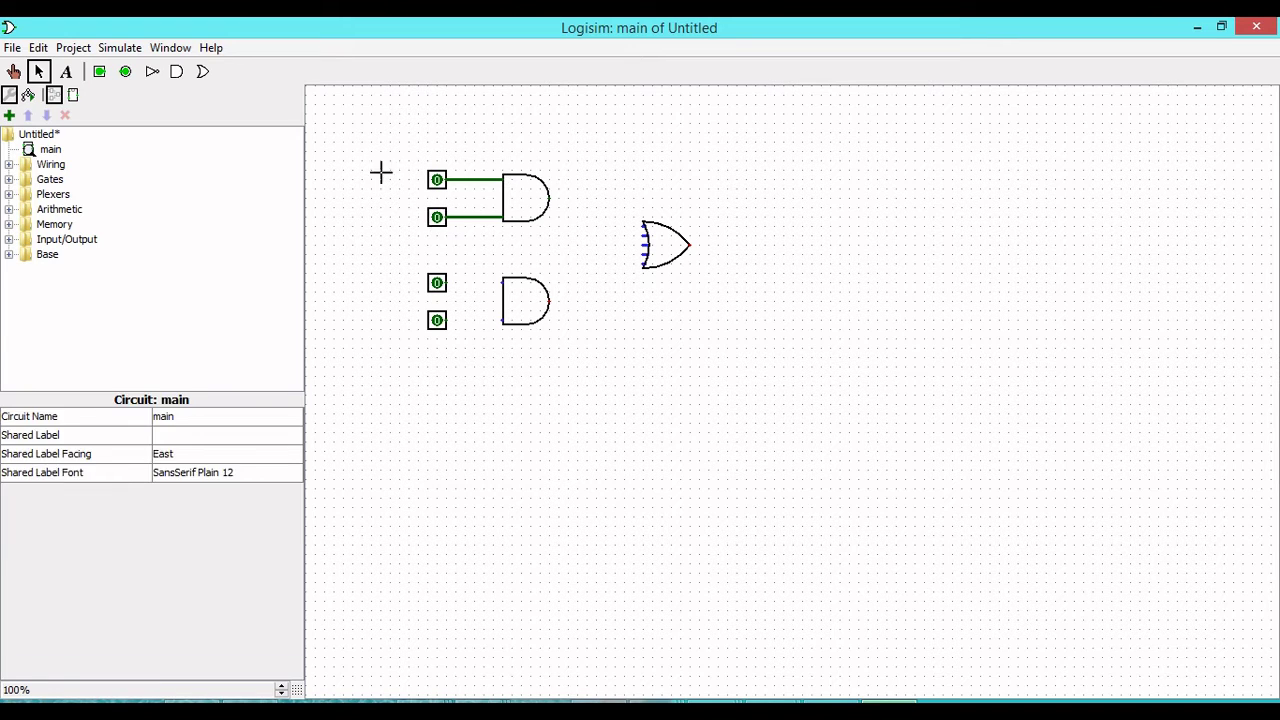
Label the upper AND gate's input pins A and B, from top to bottom.
left_click(437, 189)
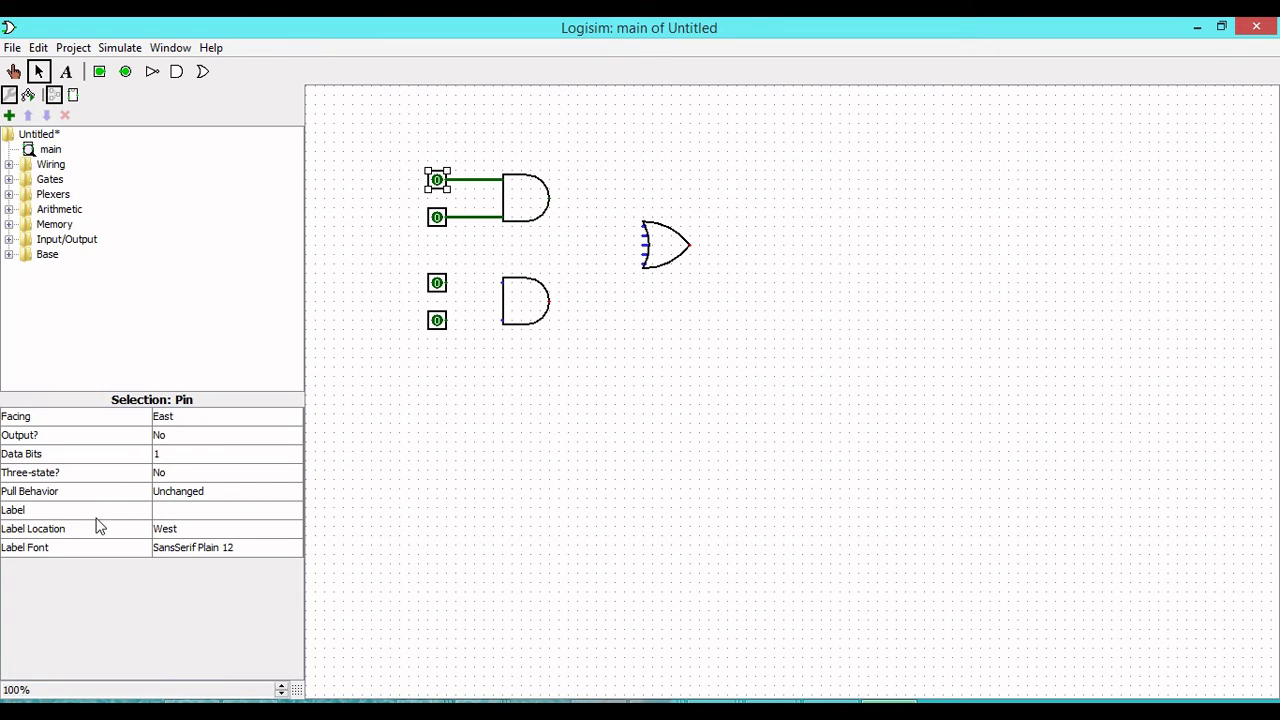
left_click(196, 511)
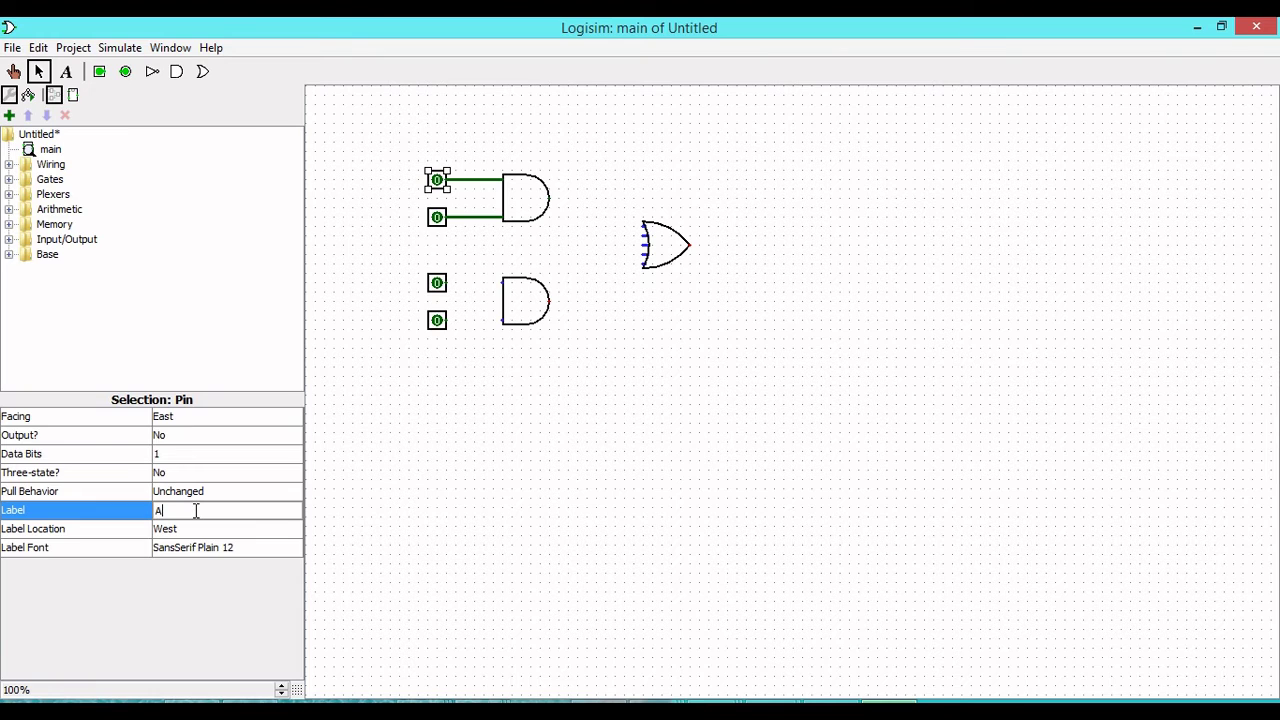
key("Return")
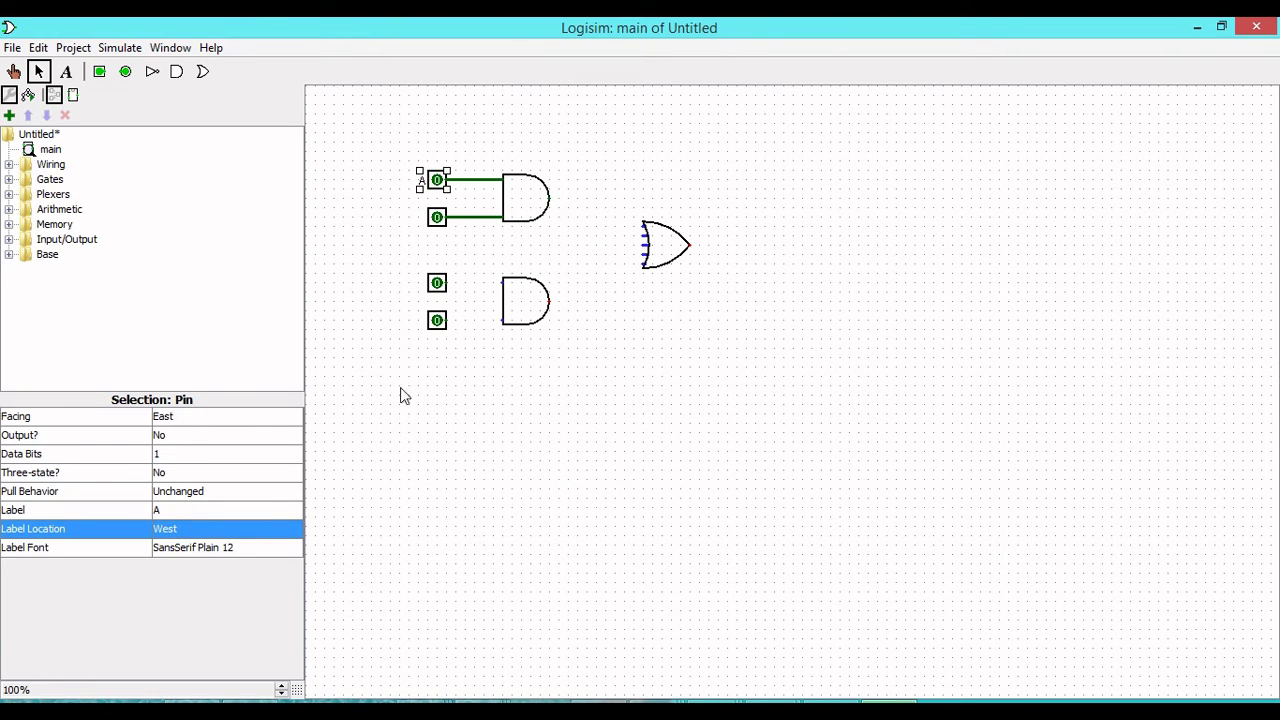
left_click(440, 217)
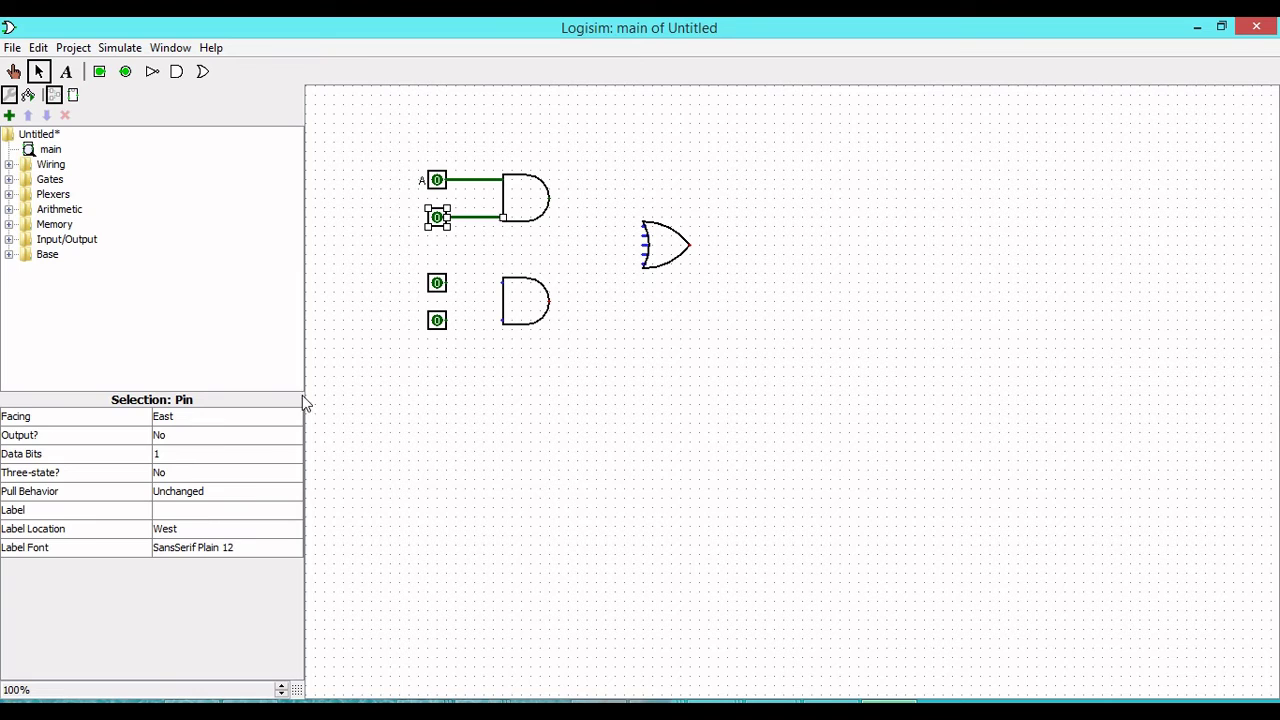
left_click(207, 512)
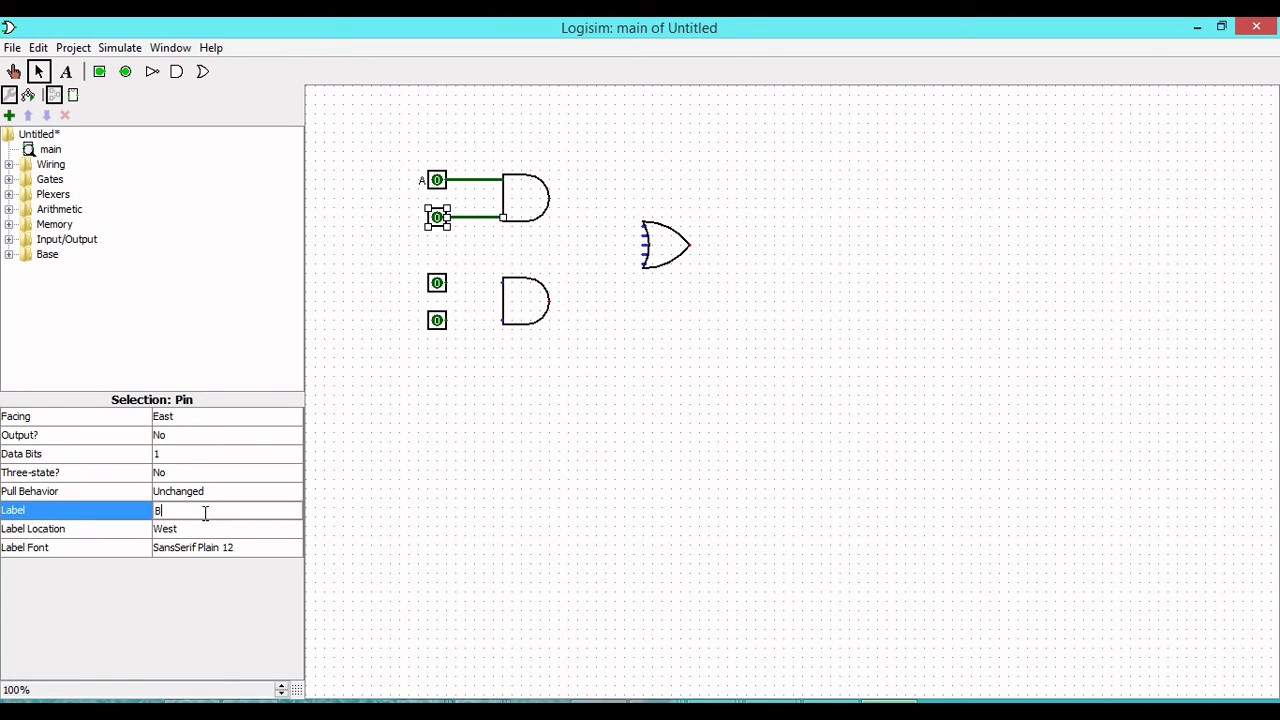
type("B")
key("Return")
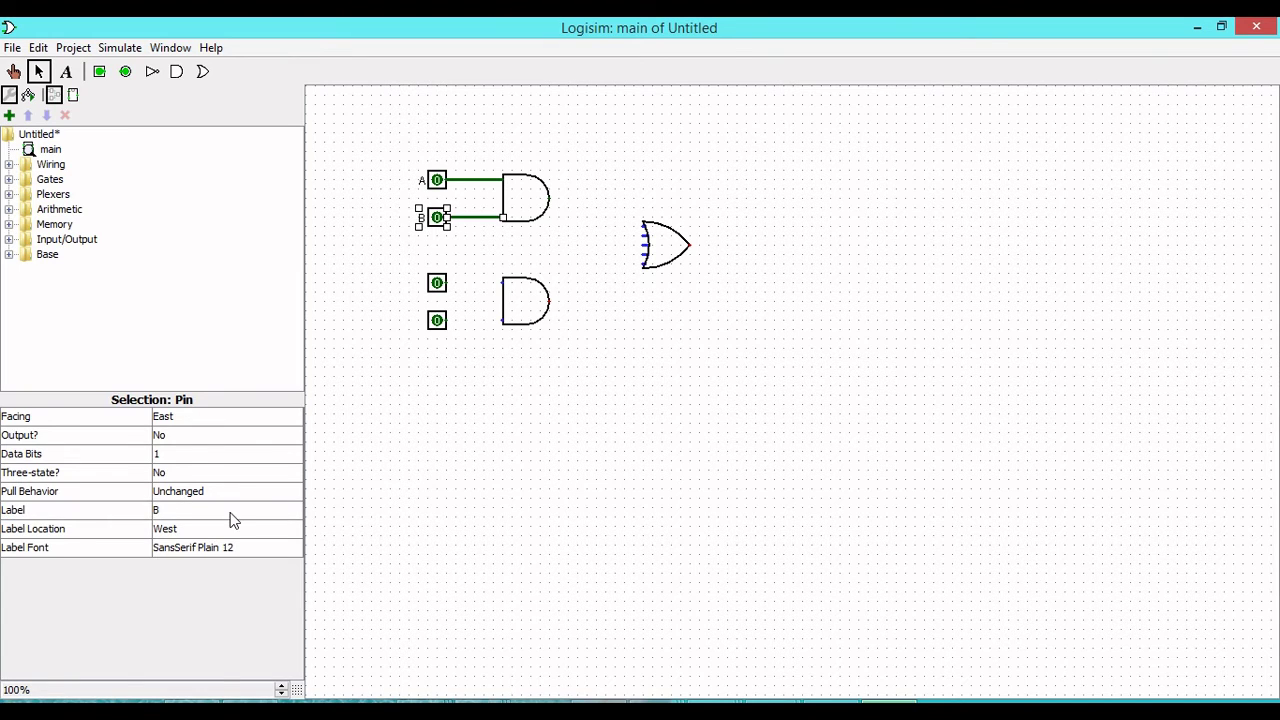
left_click(412, 250)
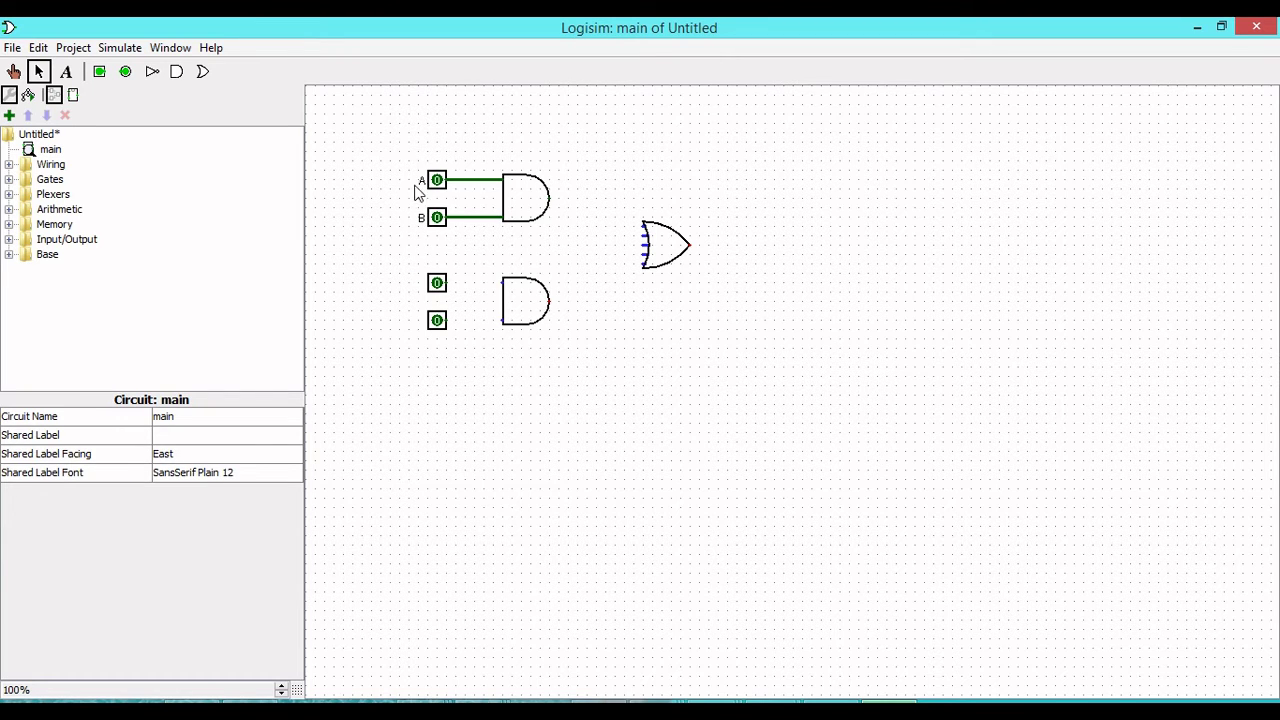
Label the two input pins beside the lower AND gate C and D, from top to bottom.
left_click(440, 285)
left_click(207, 511)
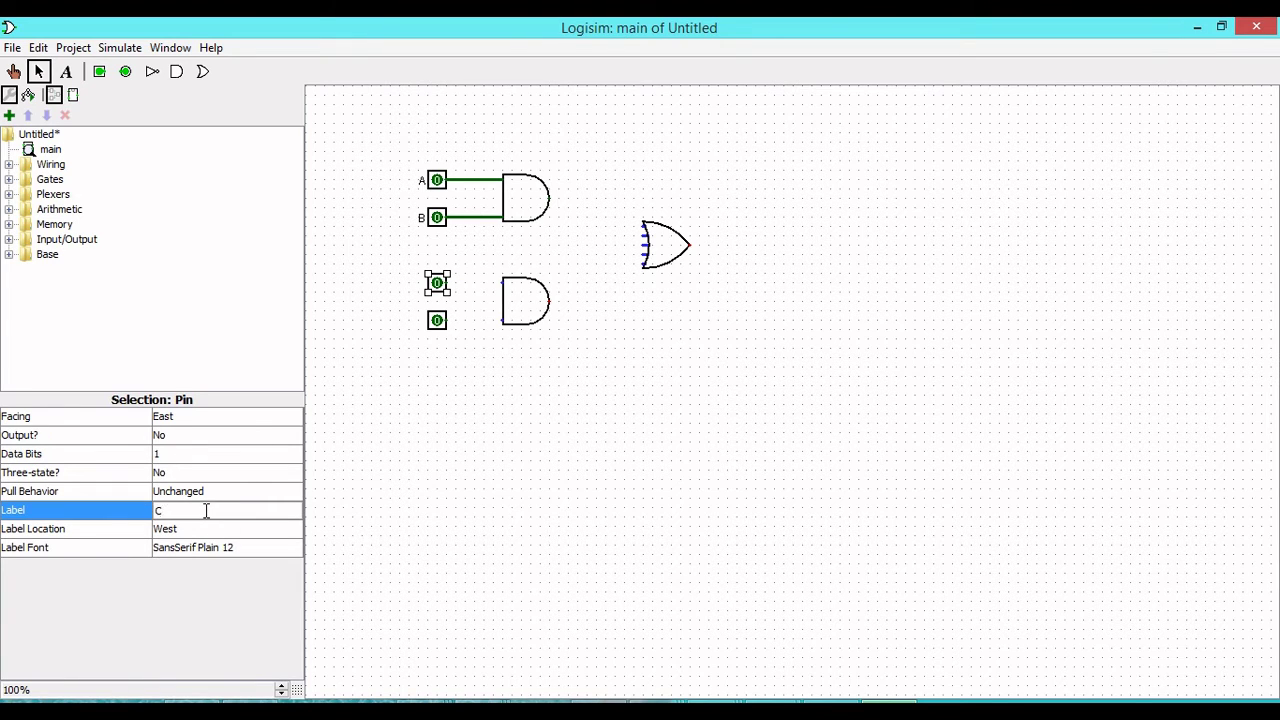
type("C")
key("Return")
left_click(439, 322)
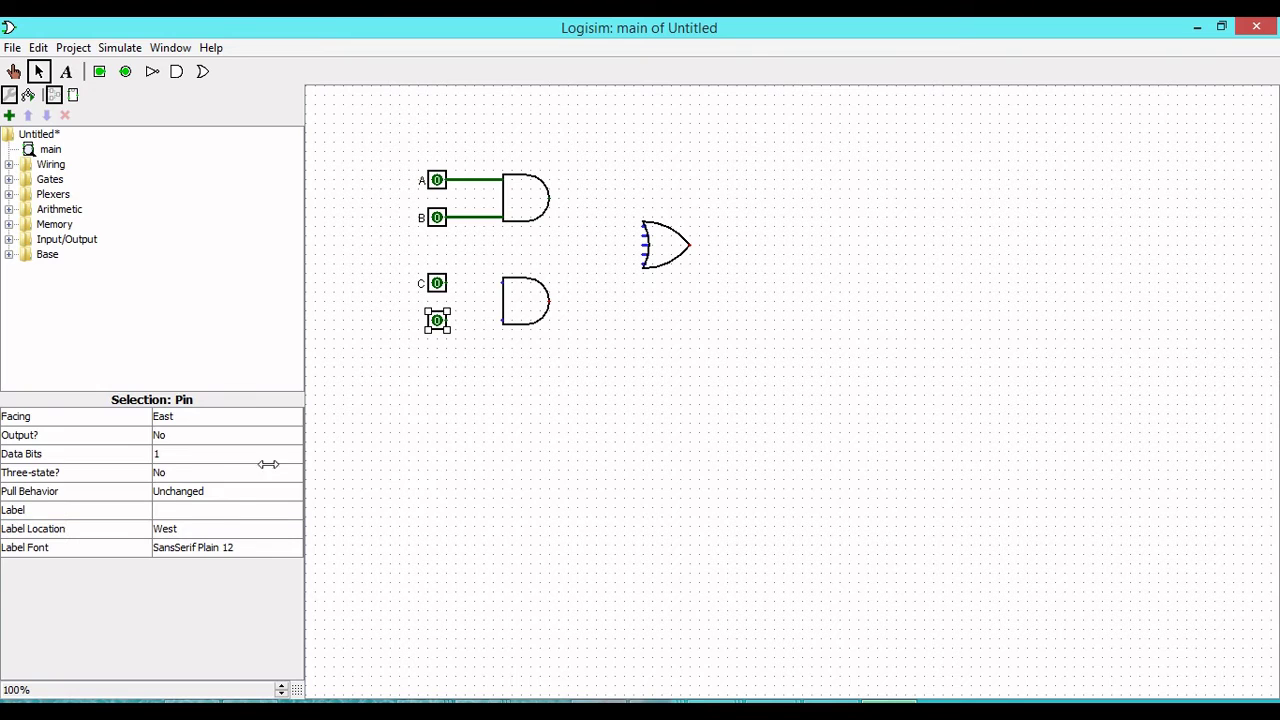
left_click(197, 511)
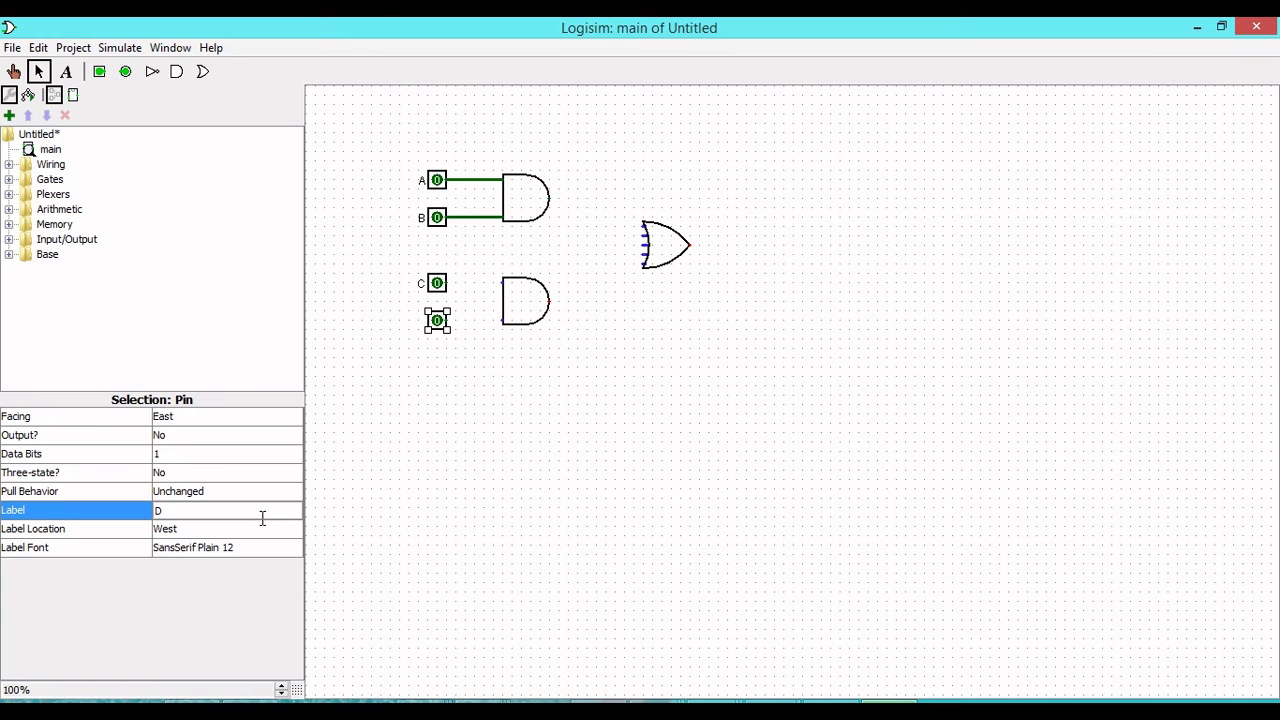
type("D")
key("Return")
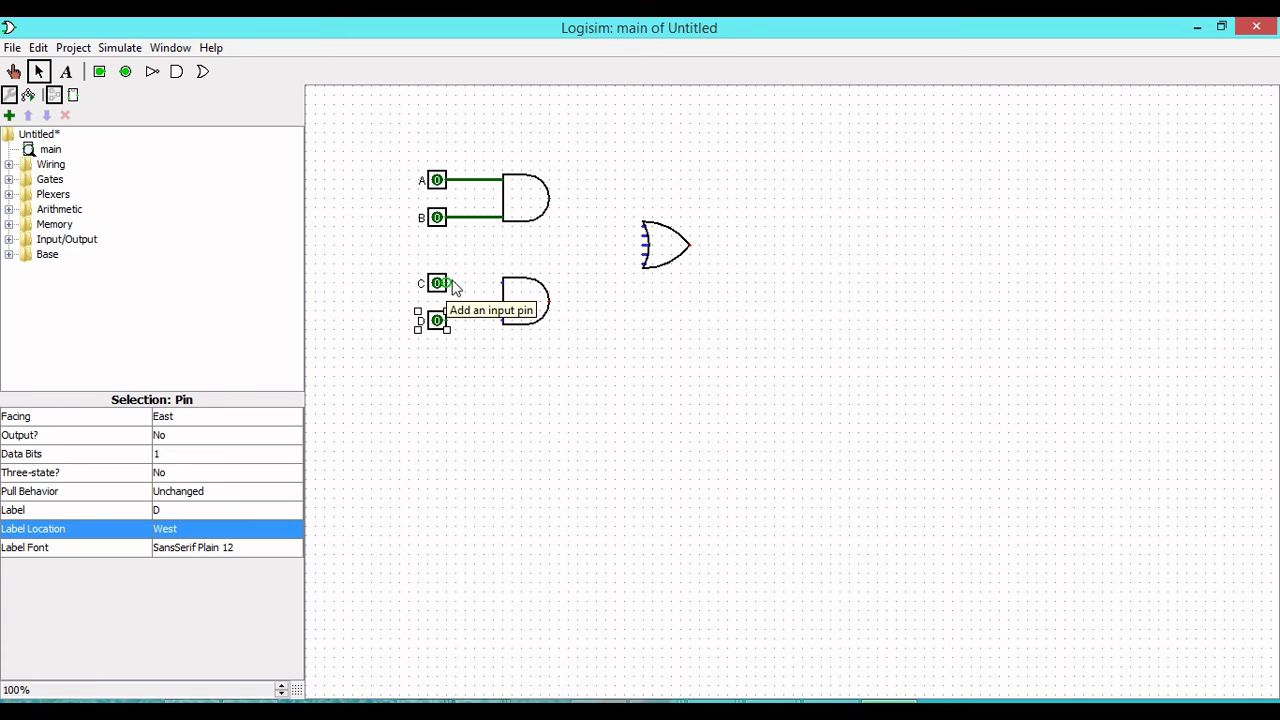
Wire pins C and D to the two inputs of the lower AND gate.
left_click_drag(450, 284, 503, 284)
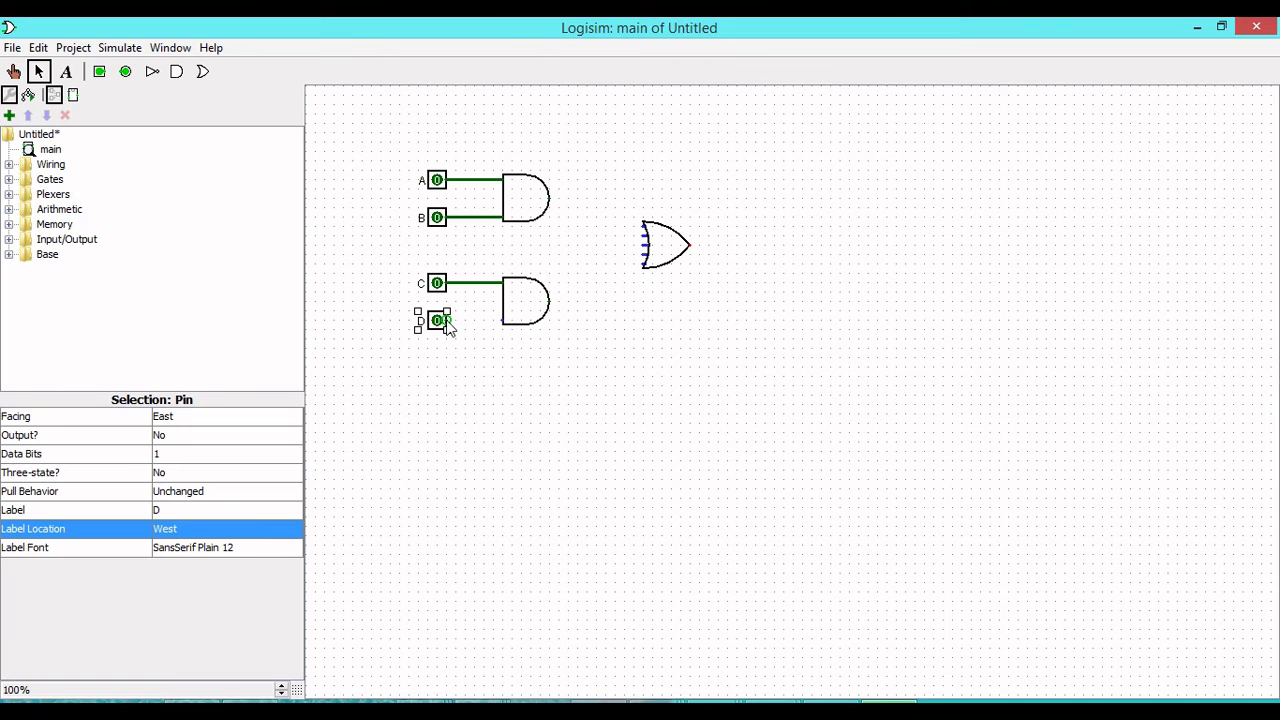
left_click_drag(447, 321, 503, 321)
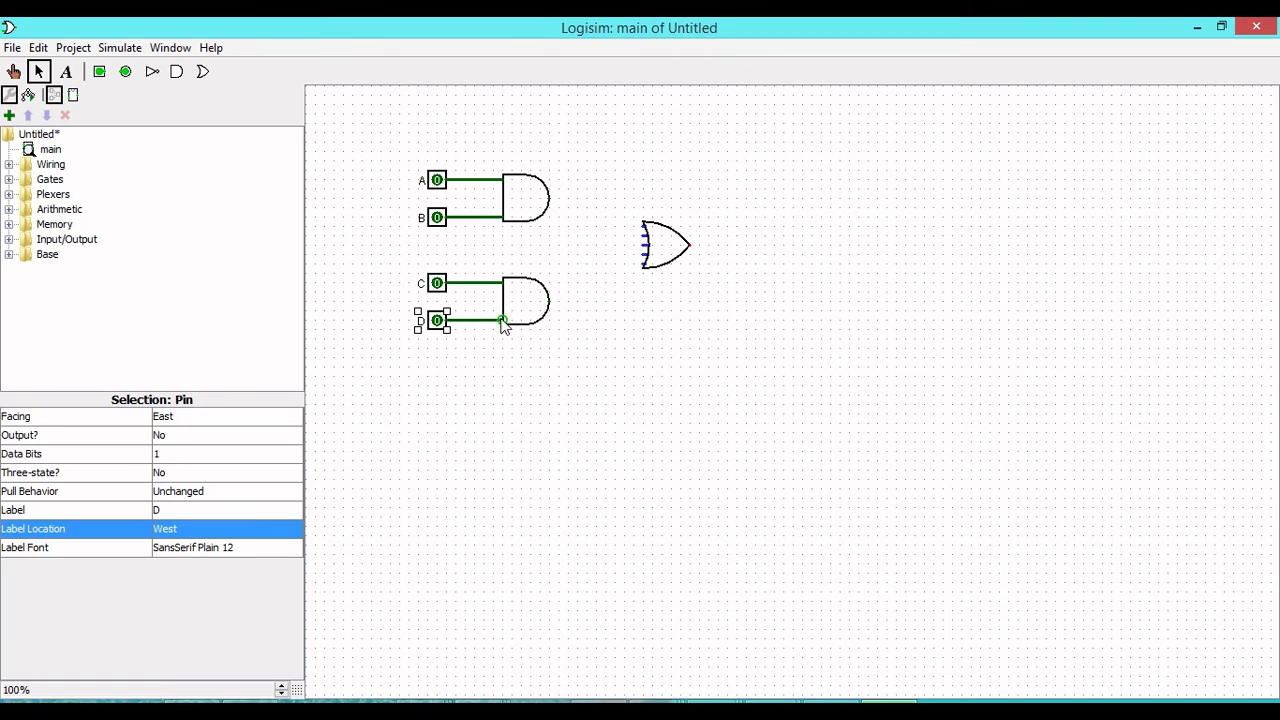
left_click(490, 415)
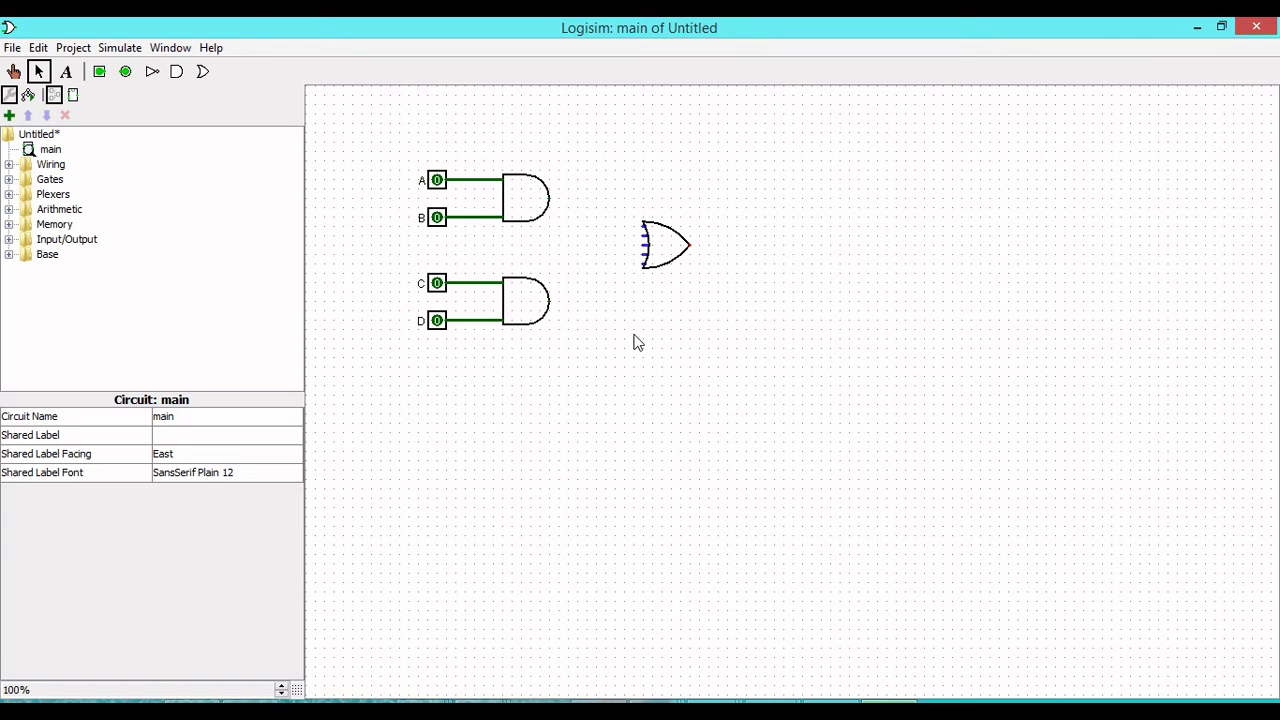
Set the OR gate's number of inputs to 3.
left_click(666, 256)
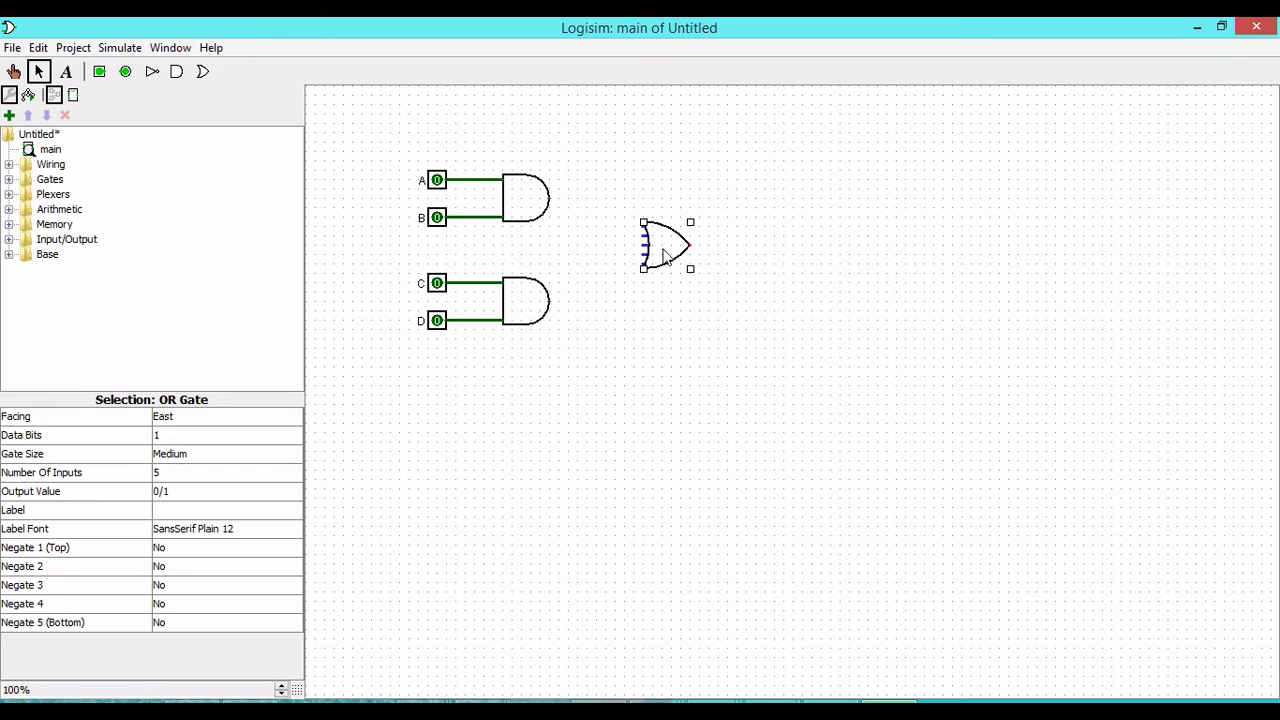
left_click(200, 476)
scroll(193, 515, "up", 1)
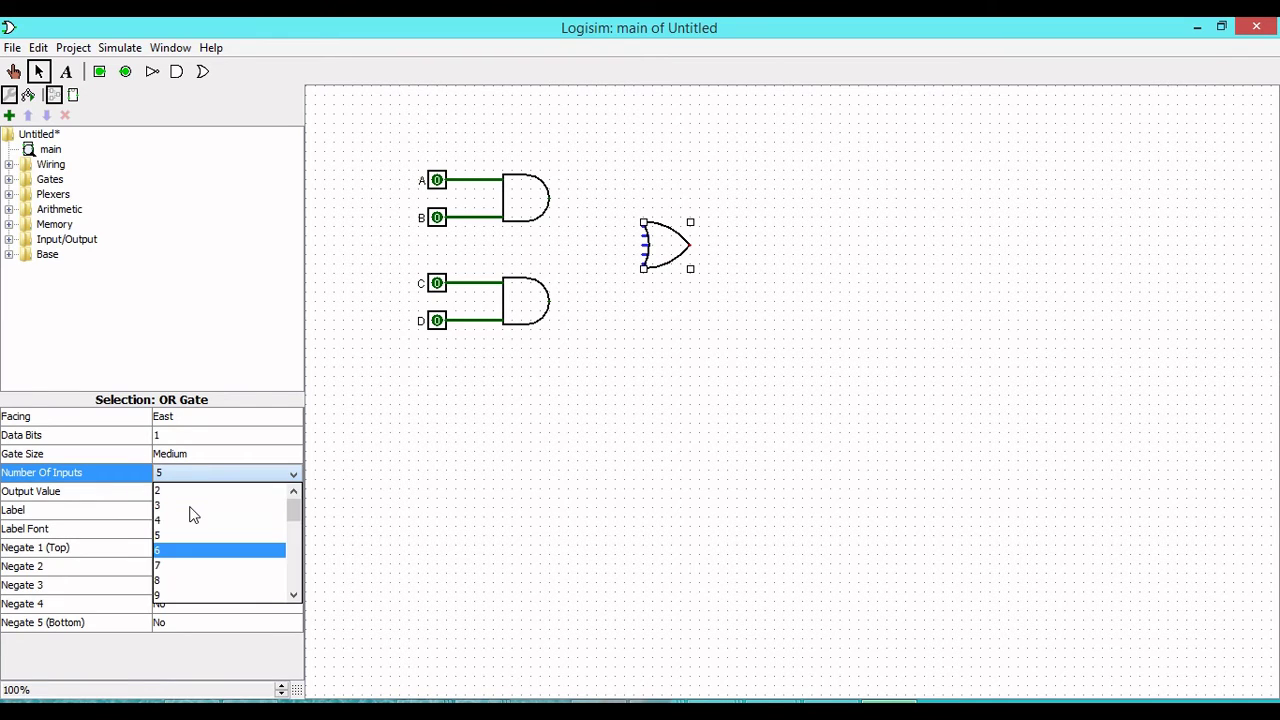
left_click(162, 507)
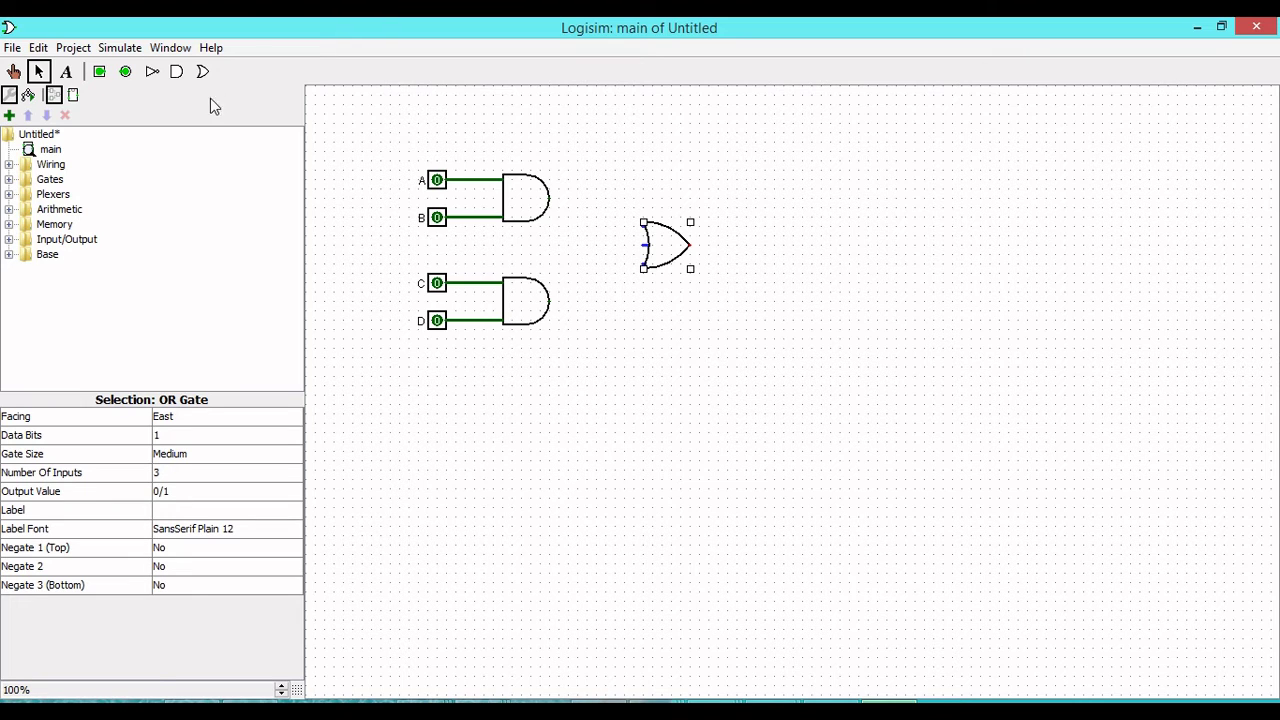
Place a fifth input pin below pin D, aligned with the other pins, and label it E.
left_click(99, 73)
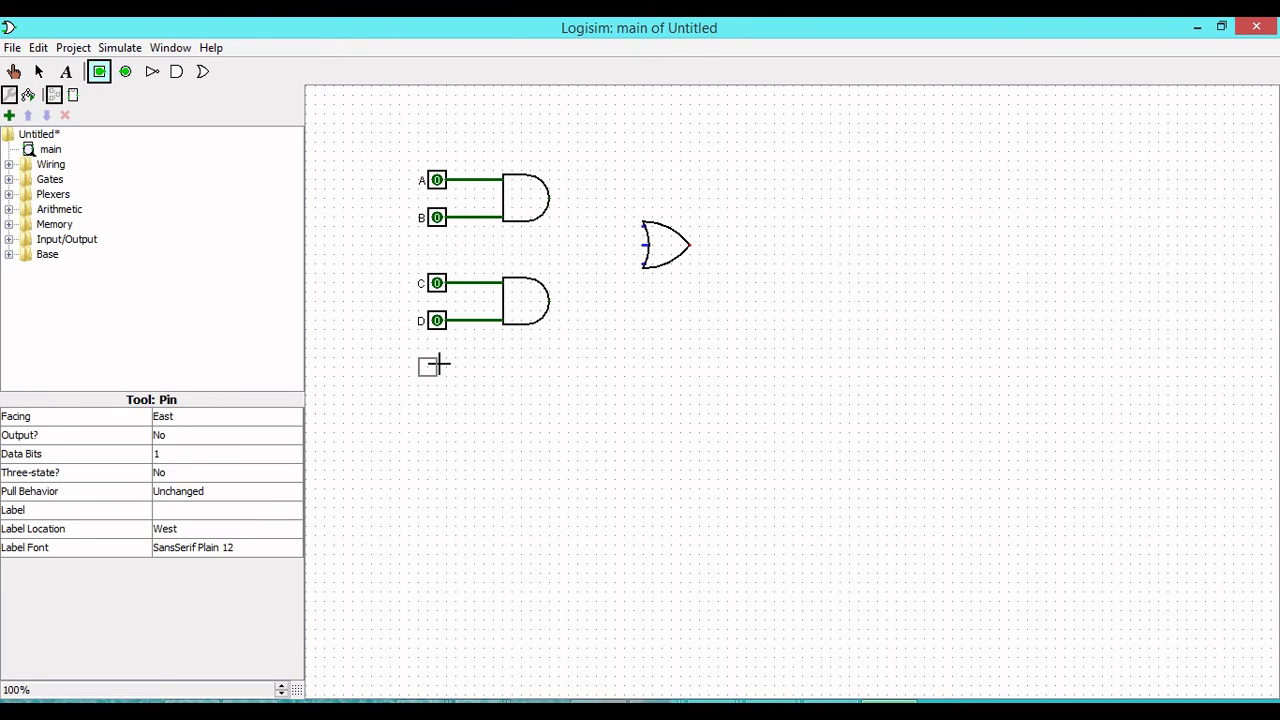
left_click(443, 365)
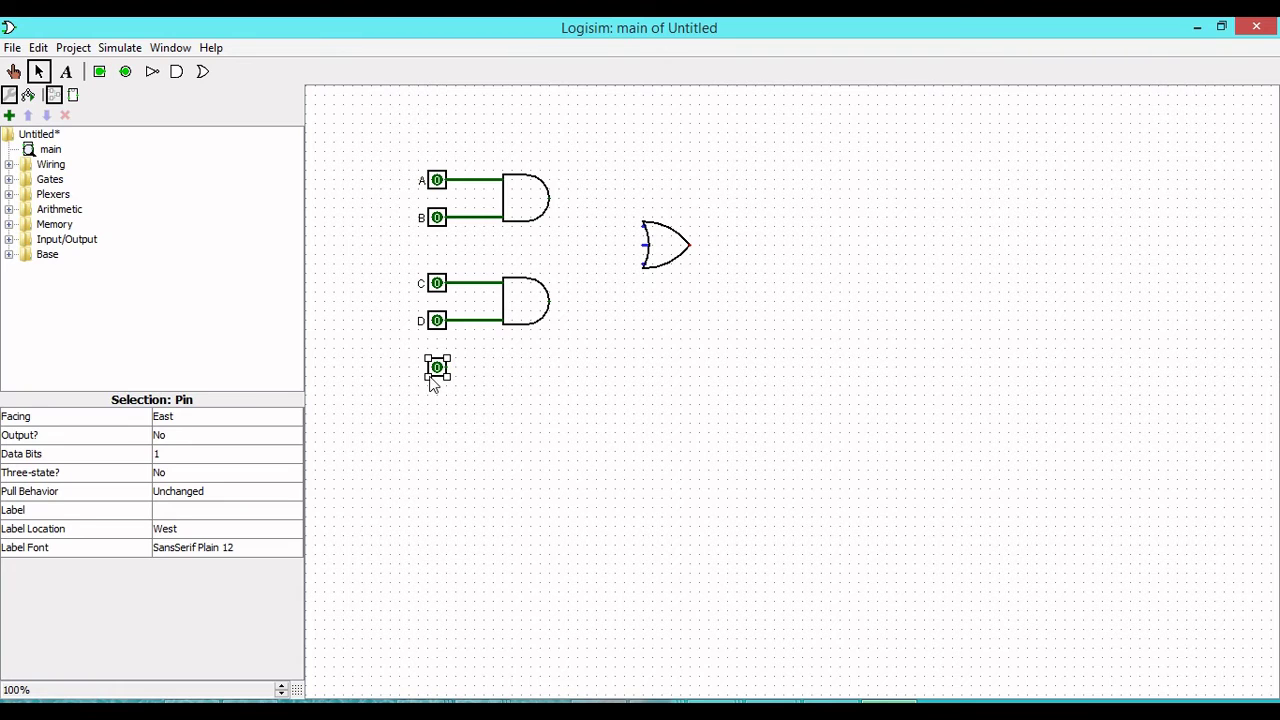
left_click(166, 508)
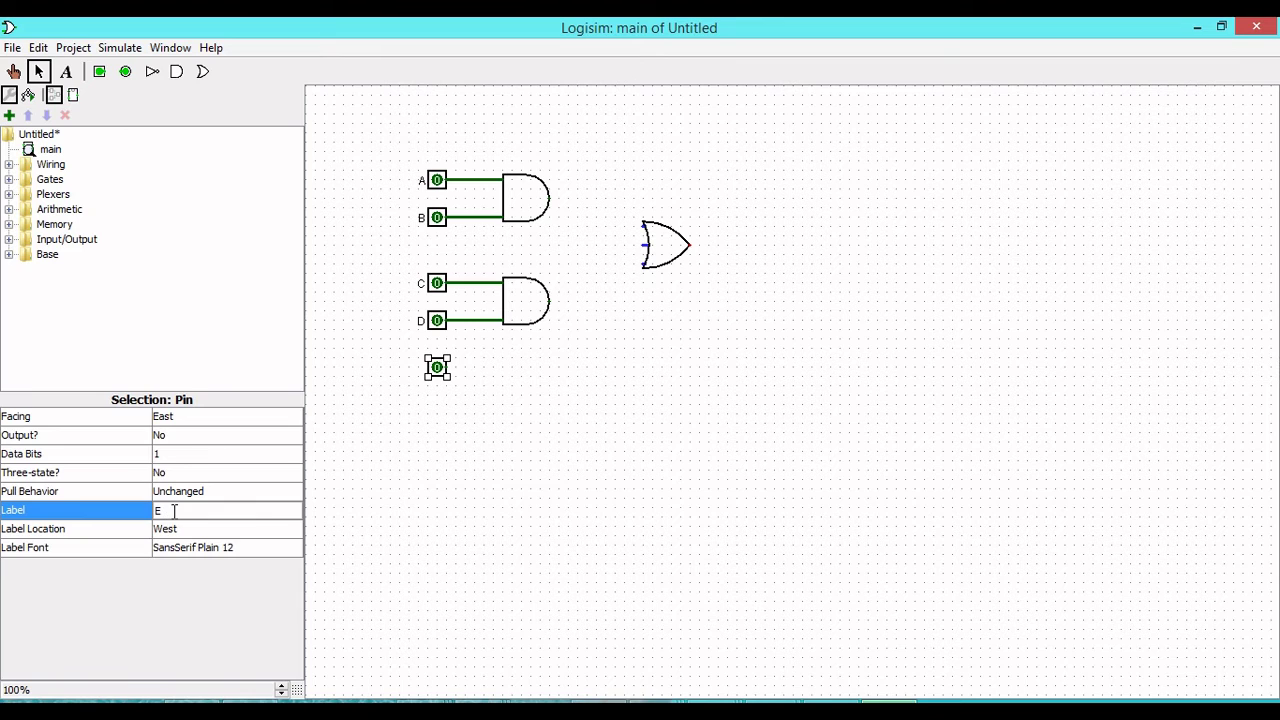
key("Return")
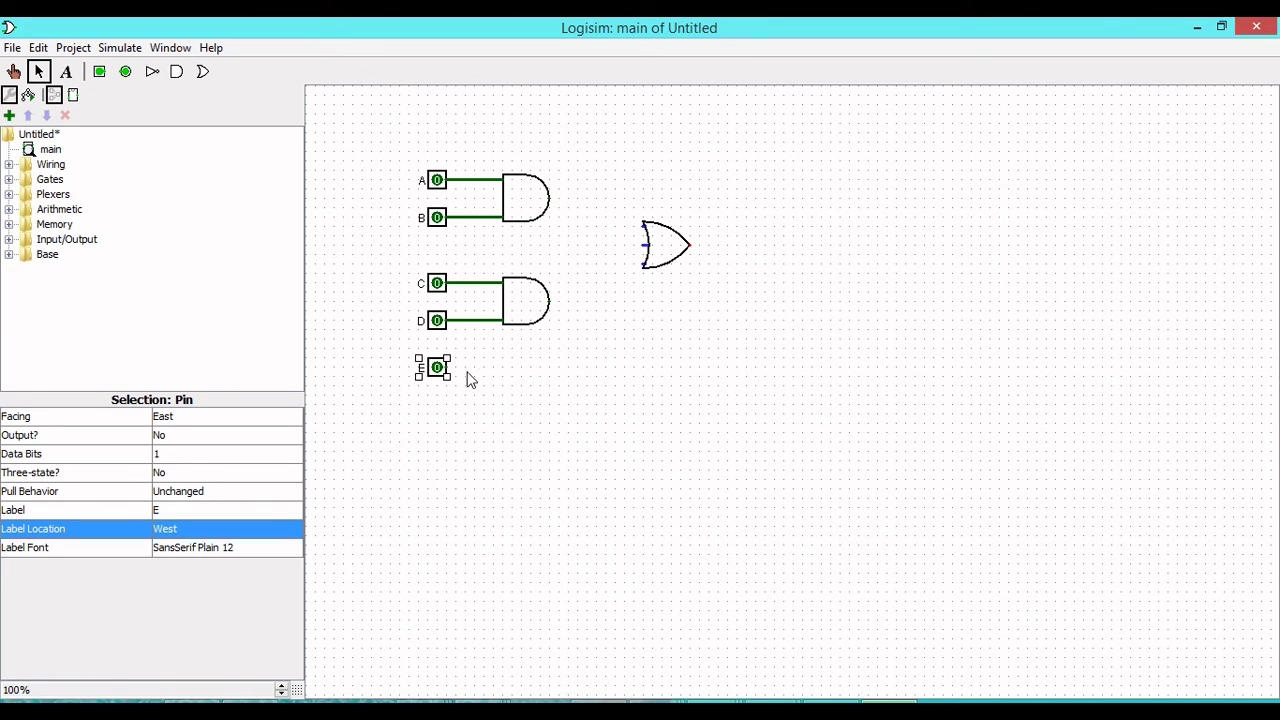
Wire pin E, the lower AND gate and the upper AND gate to the OR gate's bottom, middle and top inputs respectively.
left_click_drag(448, 367, 643, 264)
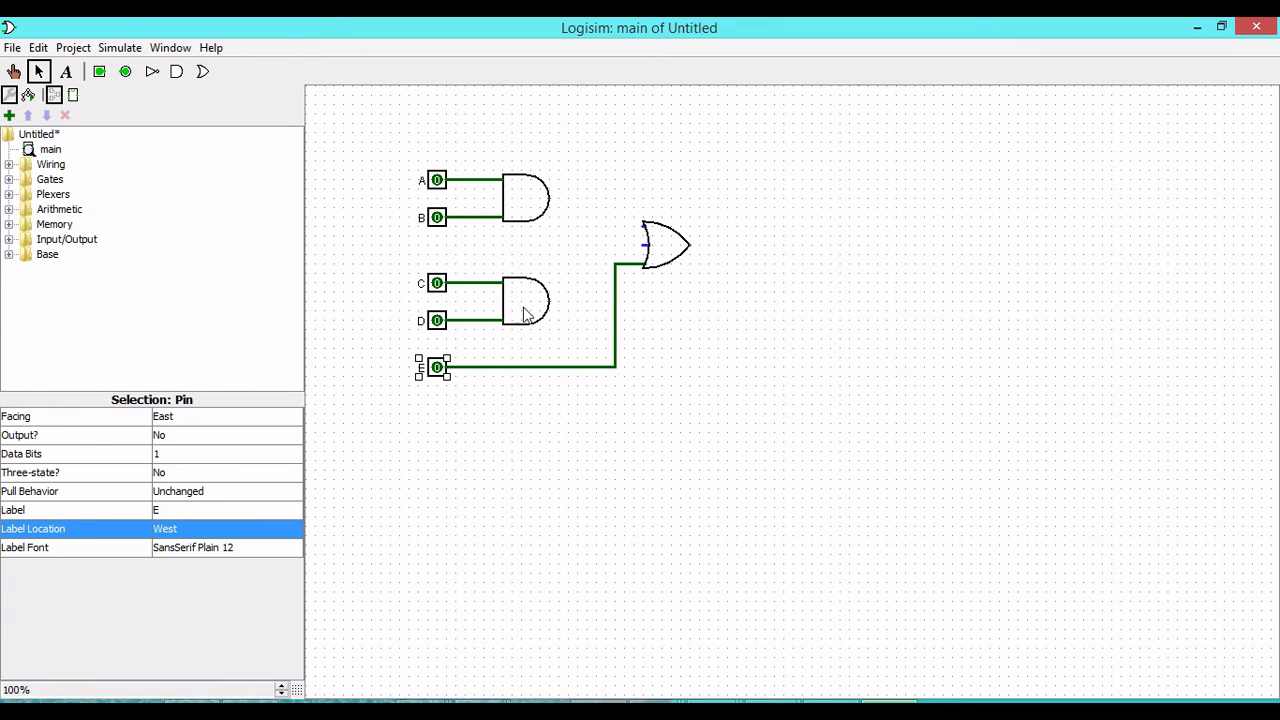
left_click_drag(549, 301, 588, 308)
mouse_move(590, 300)
left_mouse_down()
mouse_move(587, 246)
mouse_move(646, 245)
left_mouse_up()
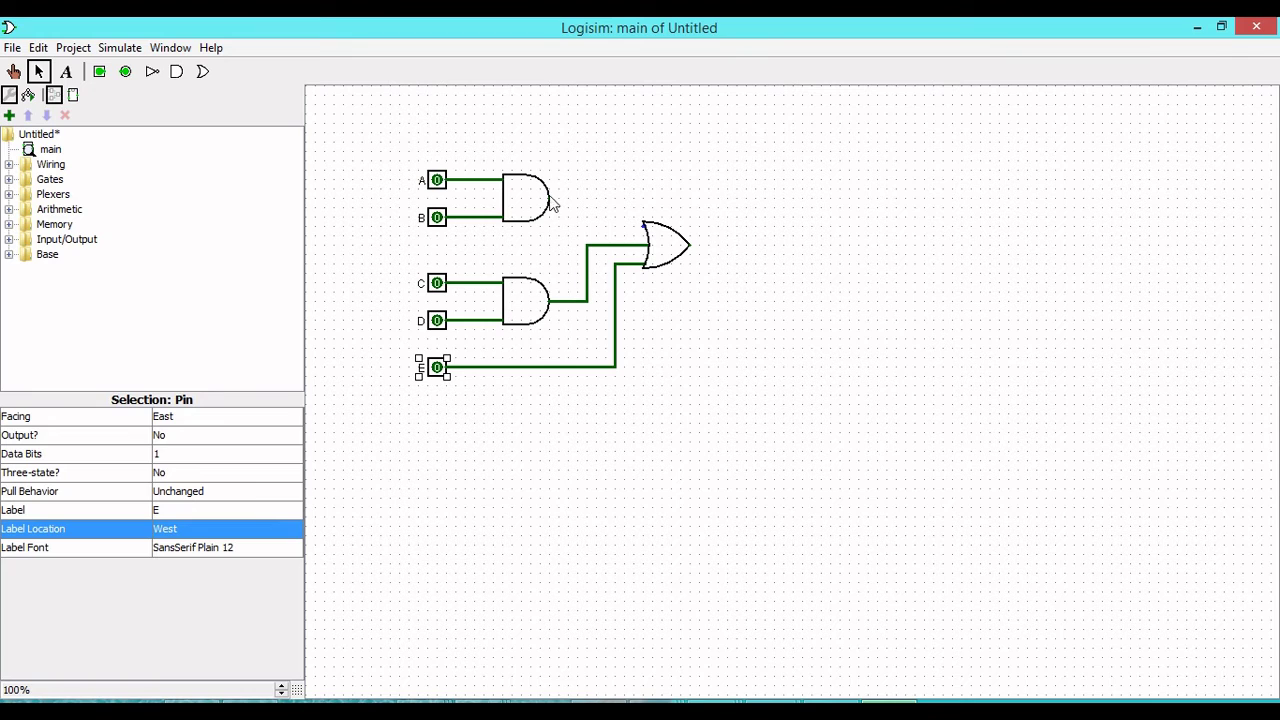
left_click_drag(550, 199, 587, 199)
mouse_move(587, 199)
left_mouse_down()
mouse_move(587, 240)
mouse_move(587, 226)
mouse_move(645, 226)
left_mouse_up()
left_click(645, 240)
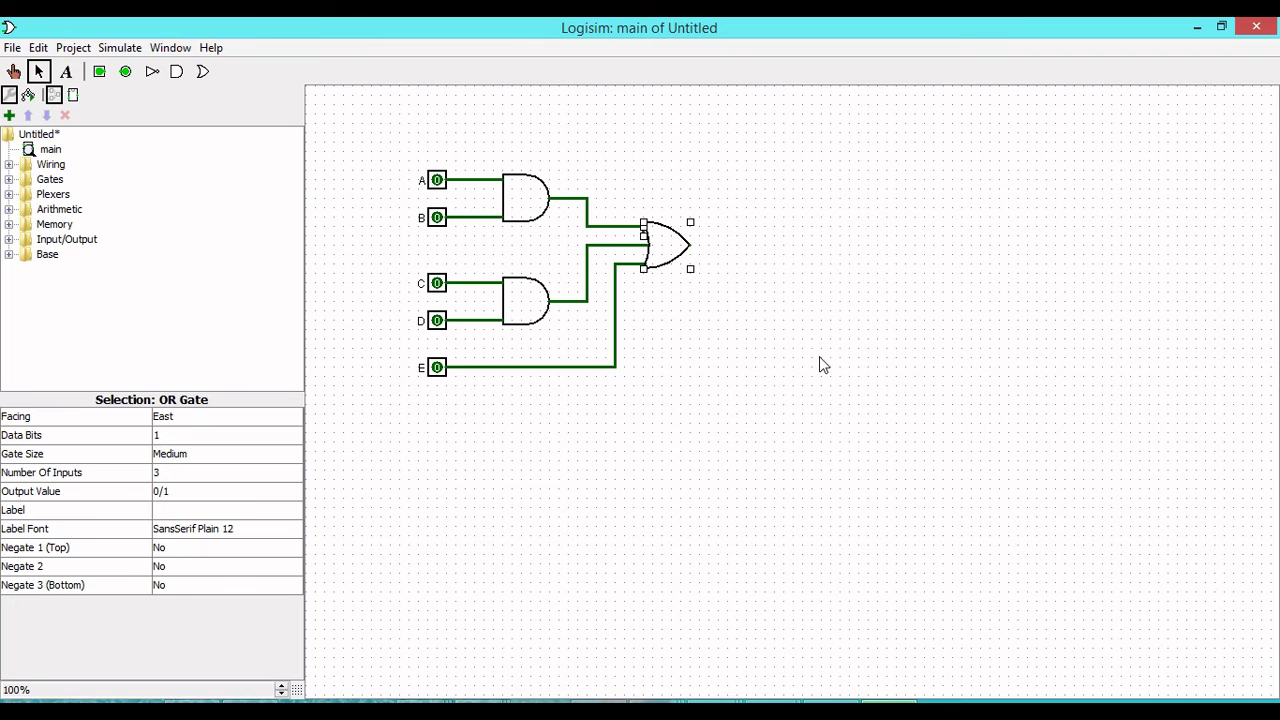
left_click(670, 340)
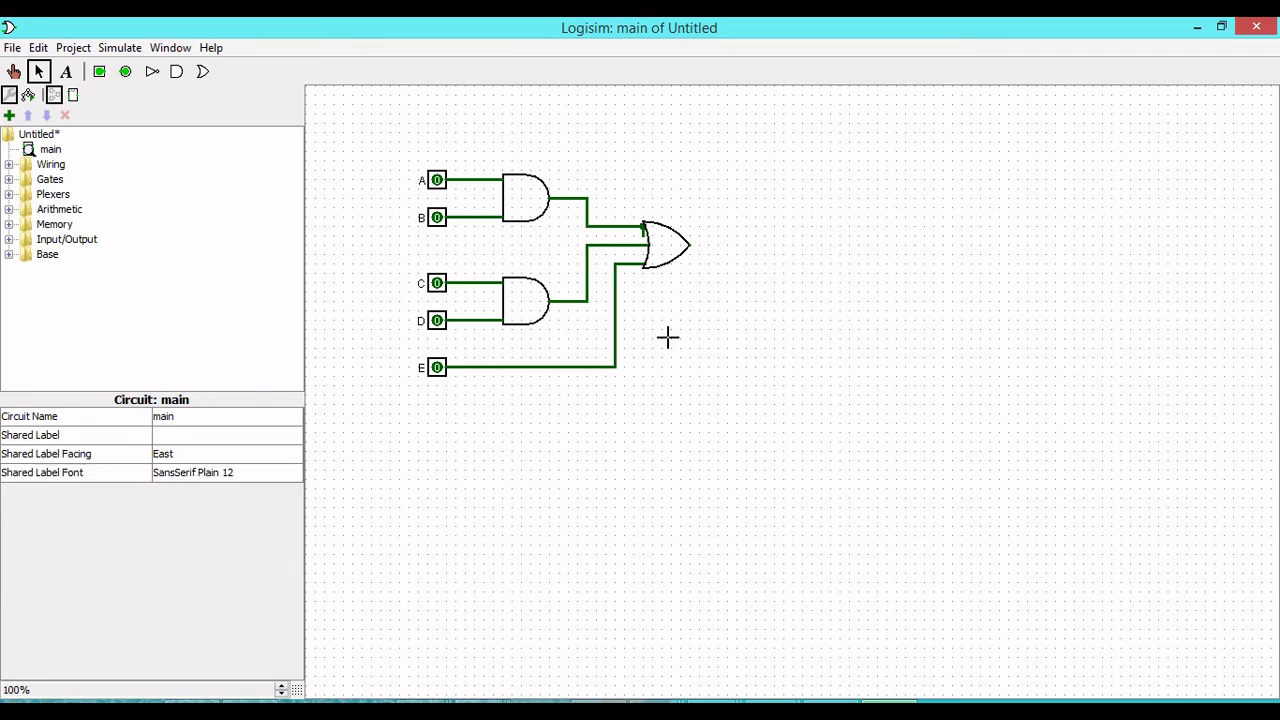
Move the OR gate a little to the right and delete the stray vertical wire stub on its top input wire.
left_click(630, 240)
key("Delete")
left_click(37, 71)
left_click_drag(663, 247, 726, 245)
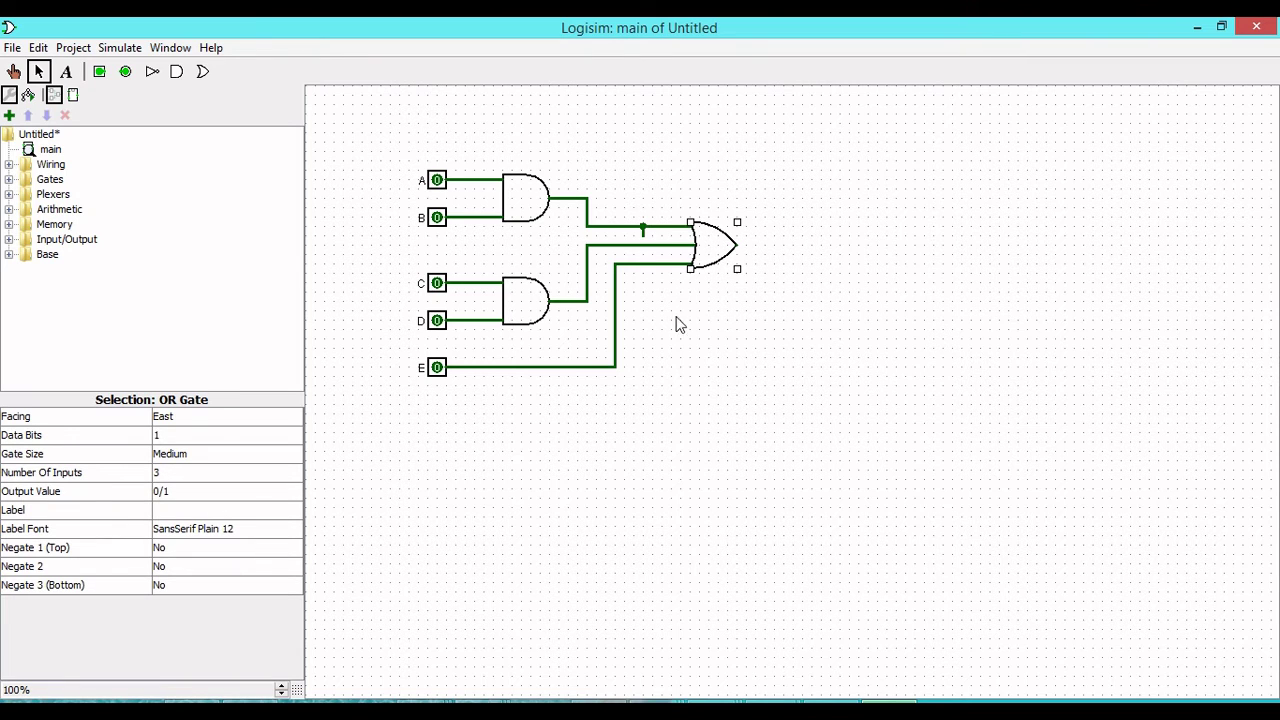
left_click(644, 234)
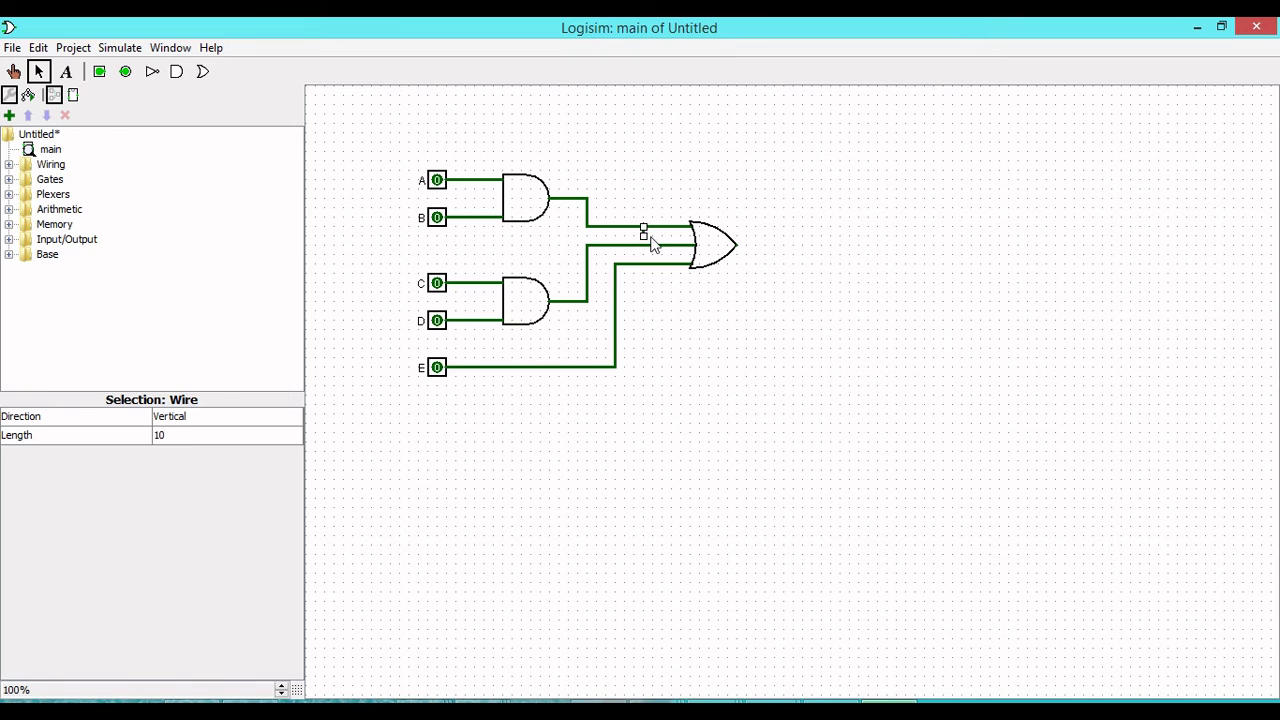
key("Delete")
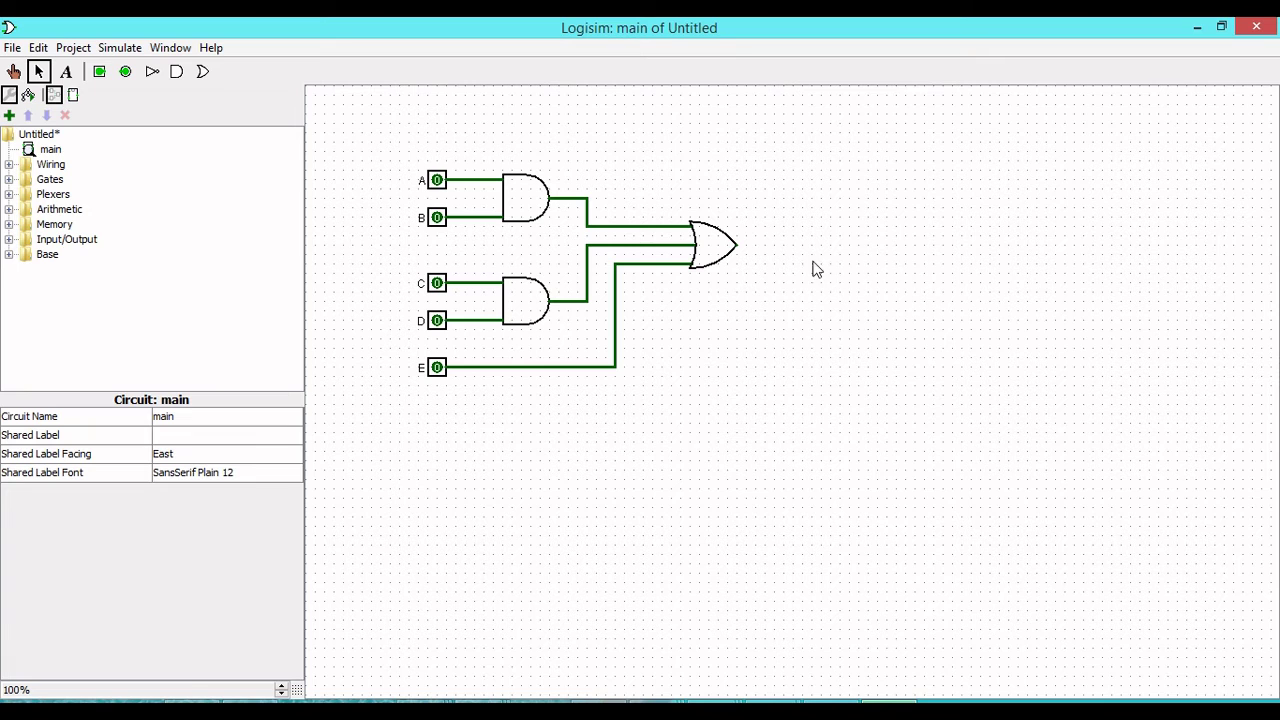
Place an output pin to the right of the OR gate and wire the gate's output to it.
left_click(126, 73)
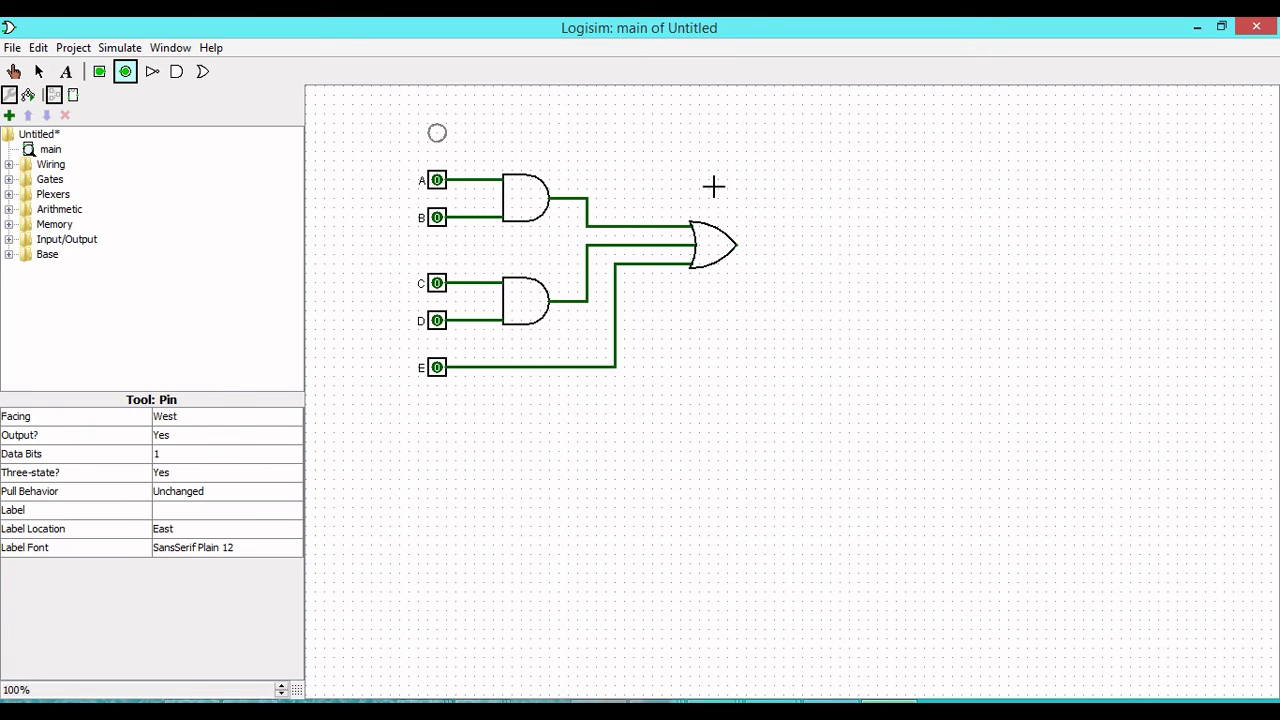
left_click(780, 245)
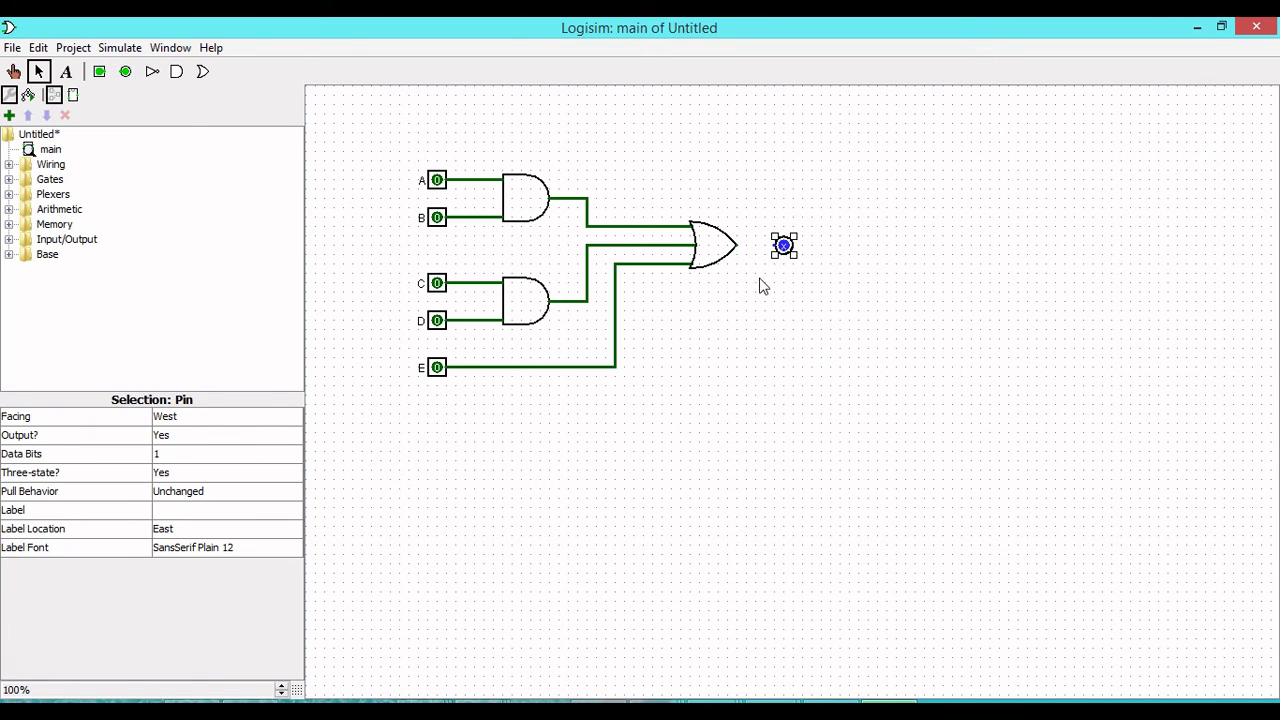
left_click_drag(737, 247, 780, 247)
left_click(778, 252)
left_click(792, 303)
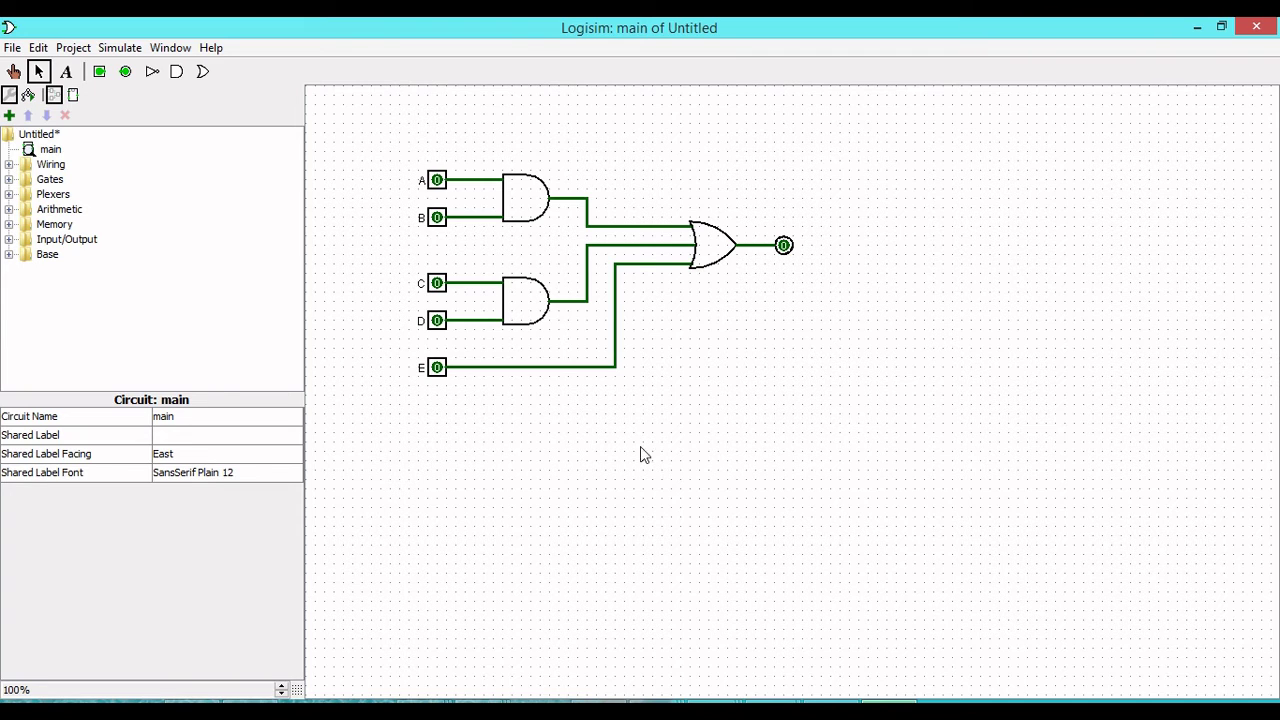
Label the output pin Y.
left_click(786, 250)
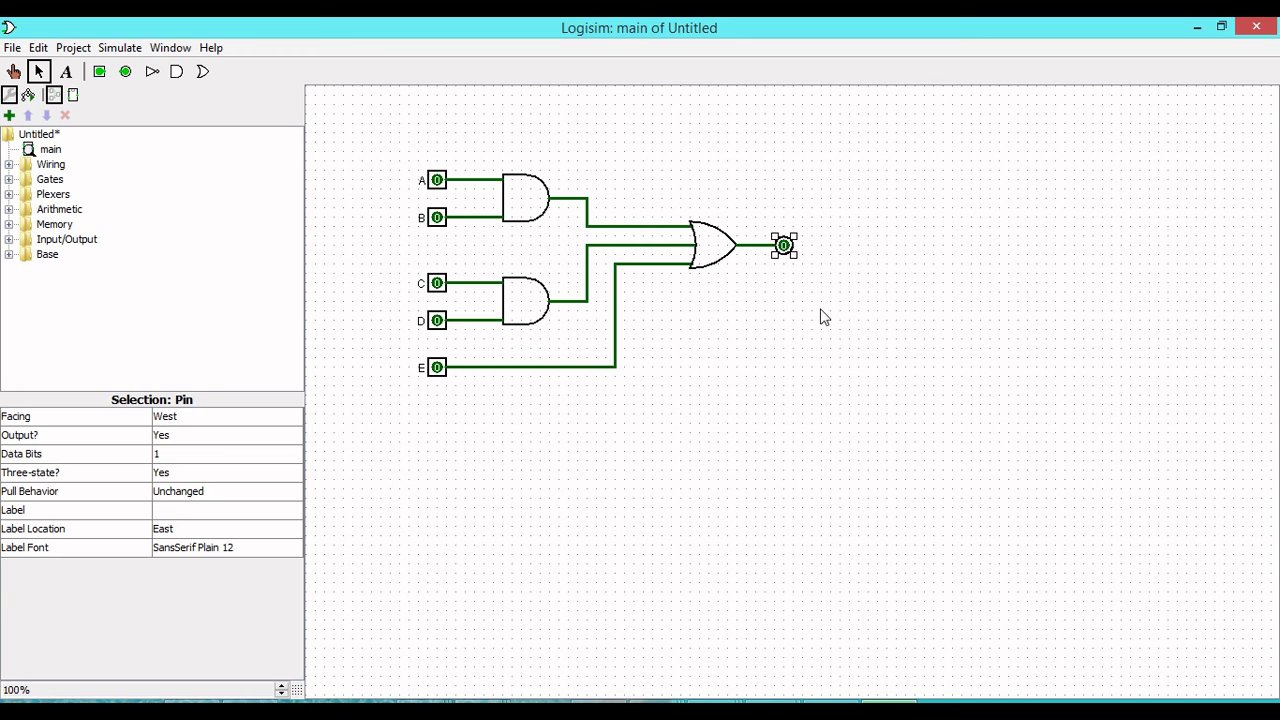
left_click(197, 512)
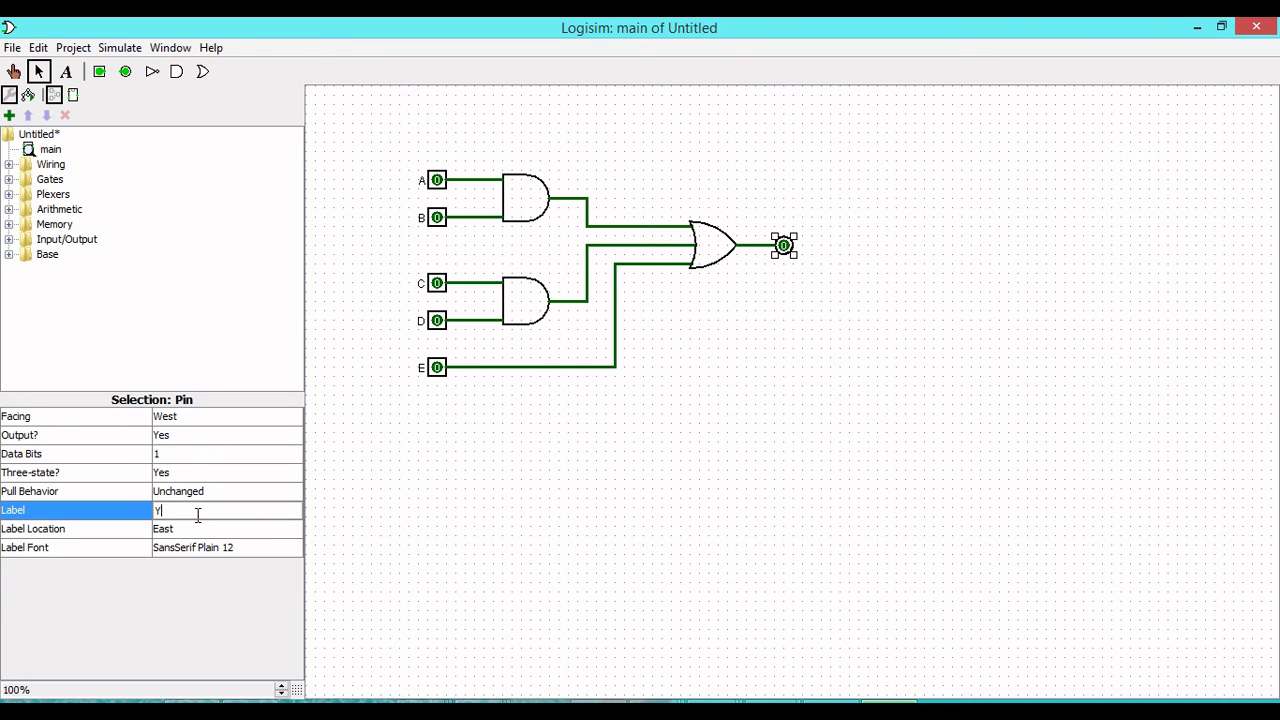
key("Return")
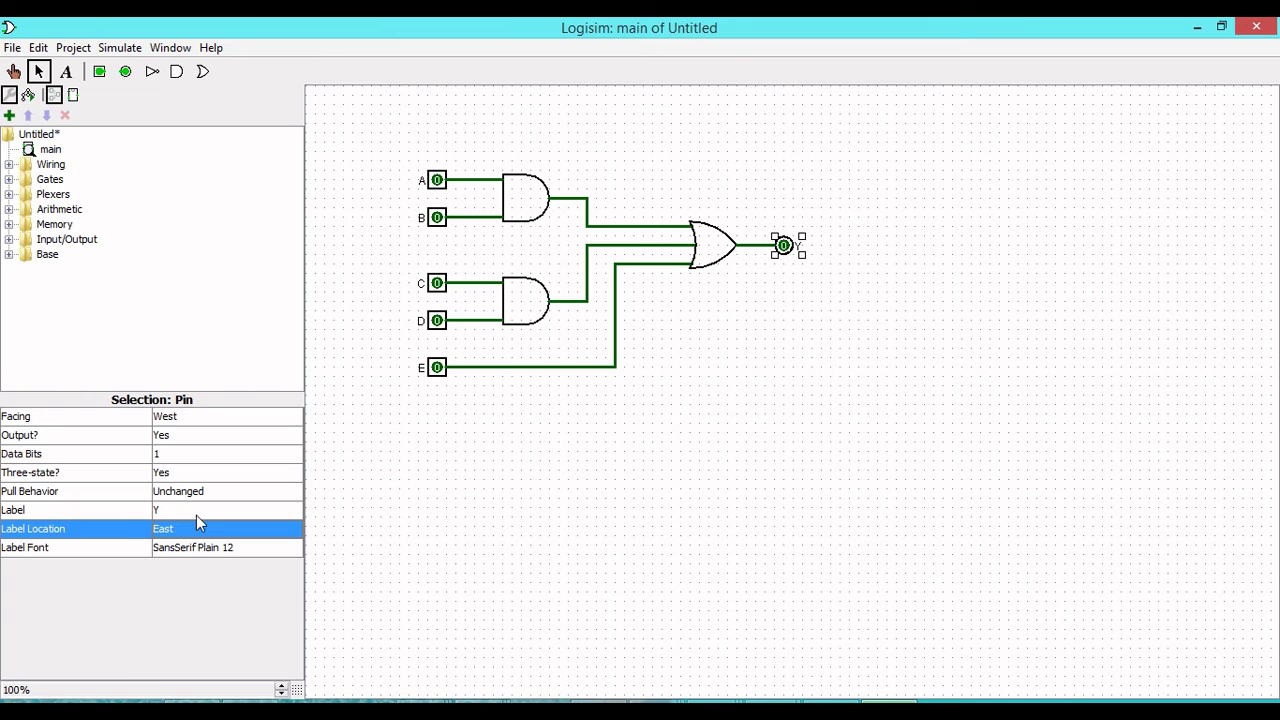
left_click(820, 333)
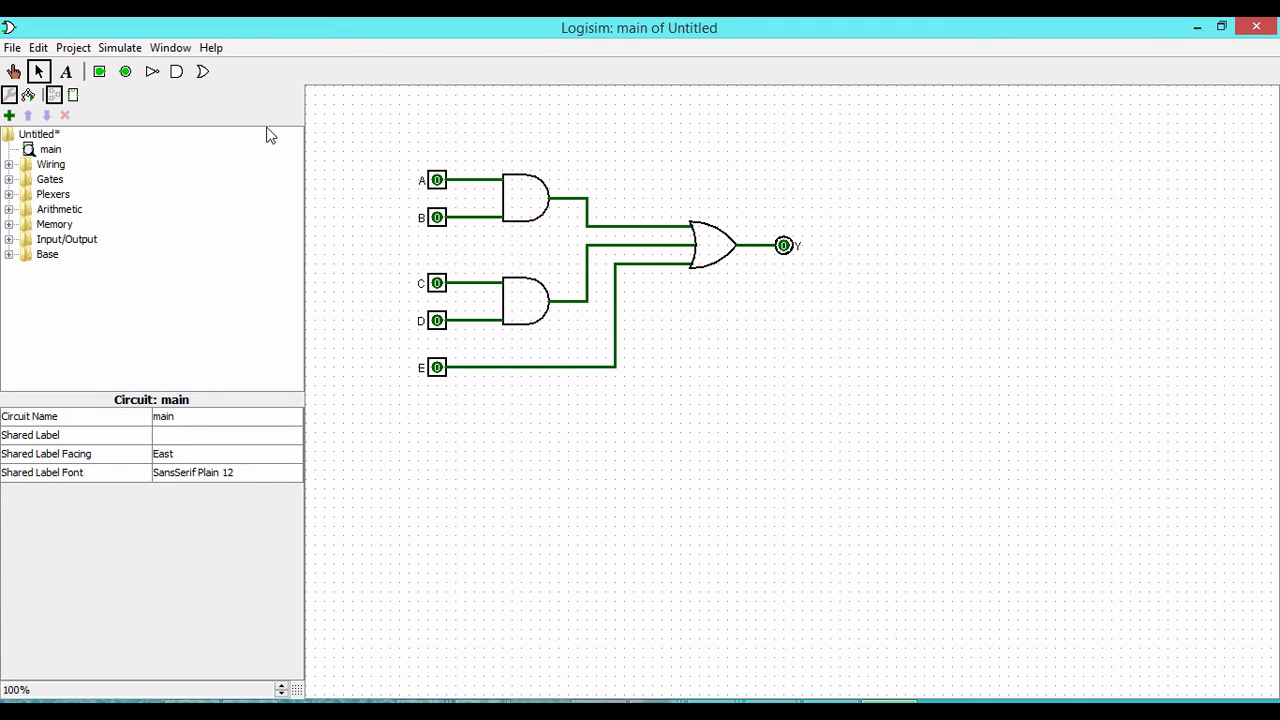
Analyze the circuit and review the input and output variables listed in the combinational analysis.
left_click(73, 46)
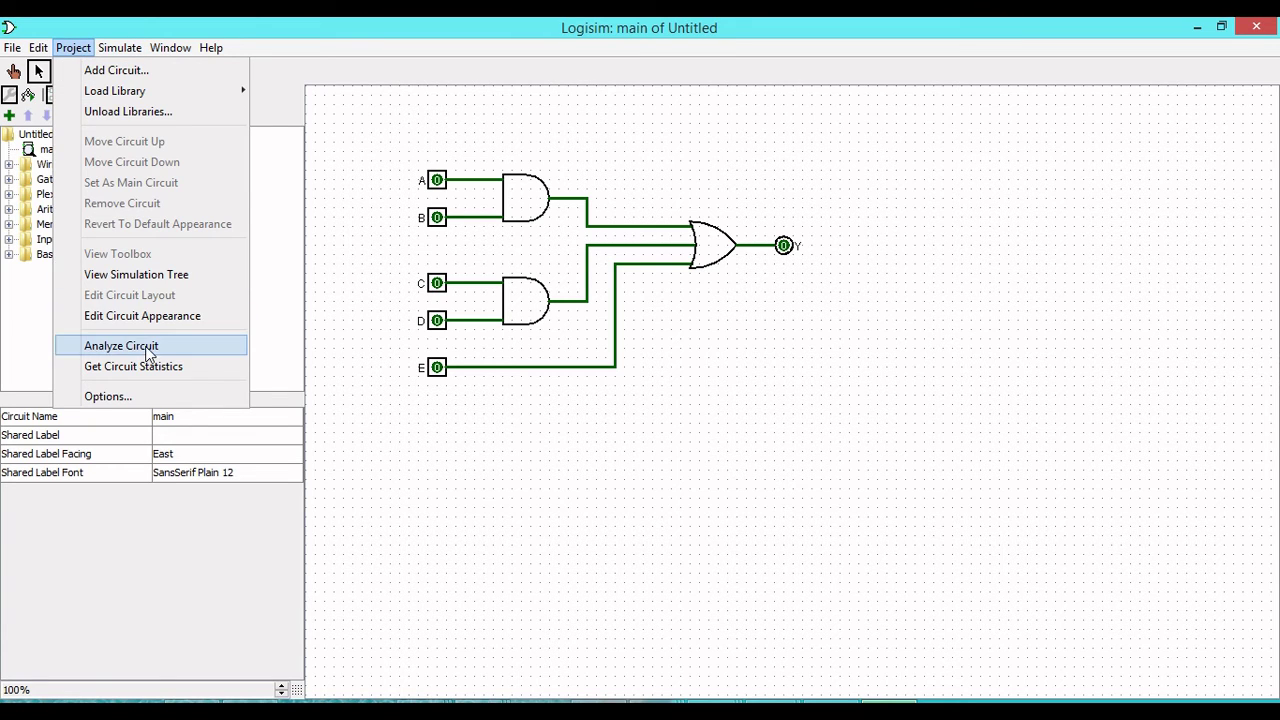
left_click(148, 348)
left_click_drag(898, 122, 780, 117)
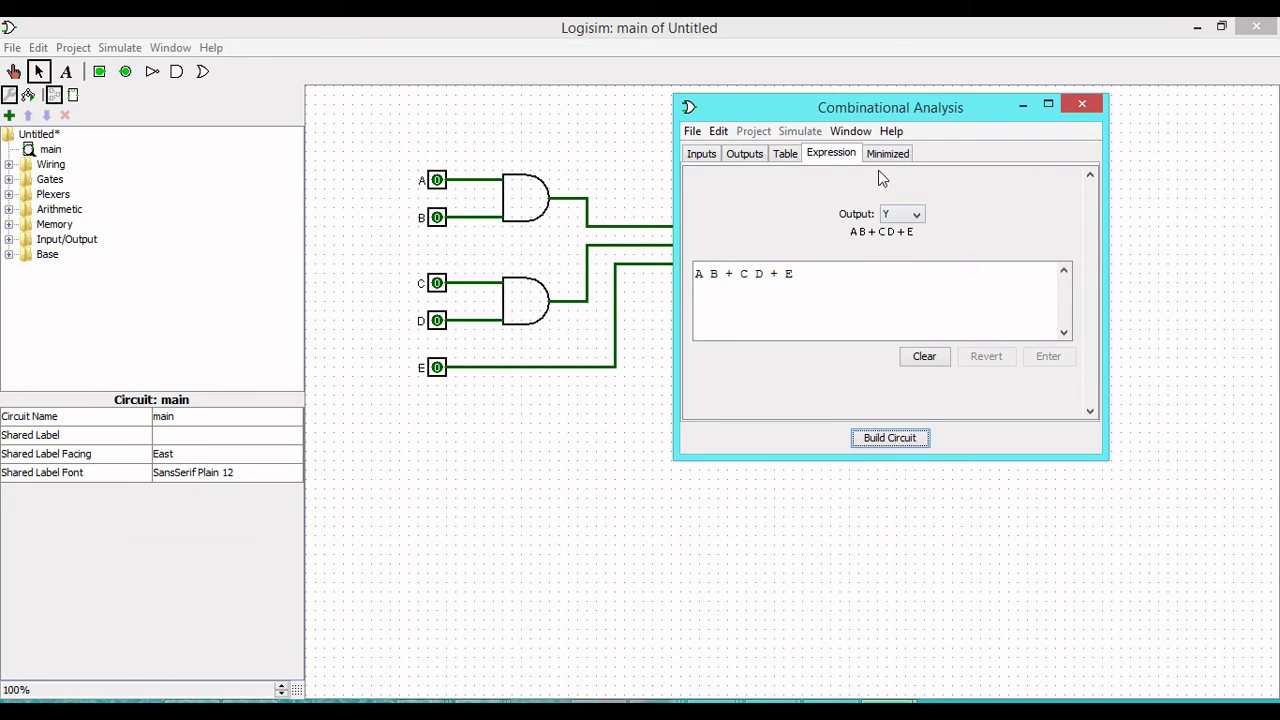
left_click(700, 153)
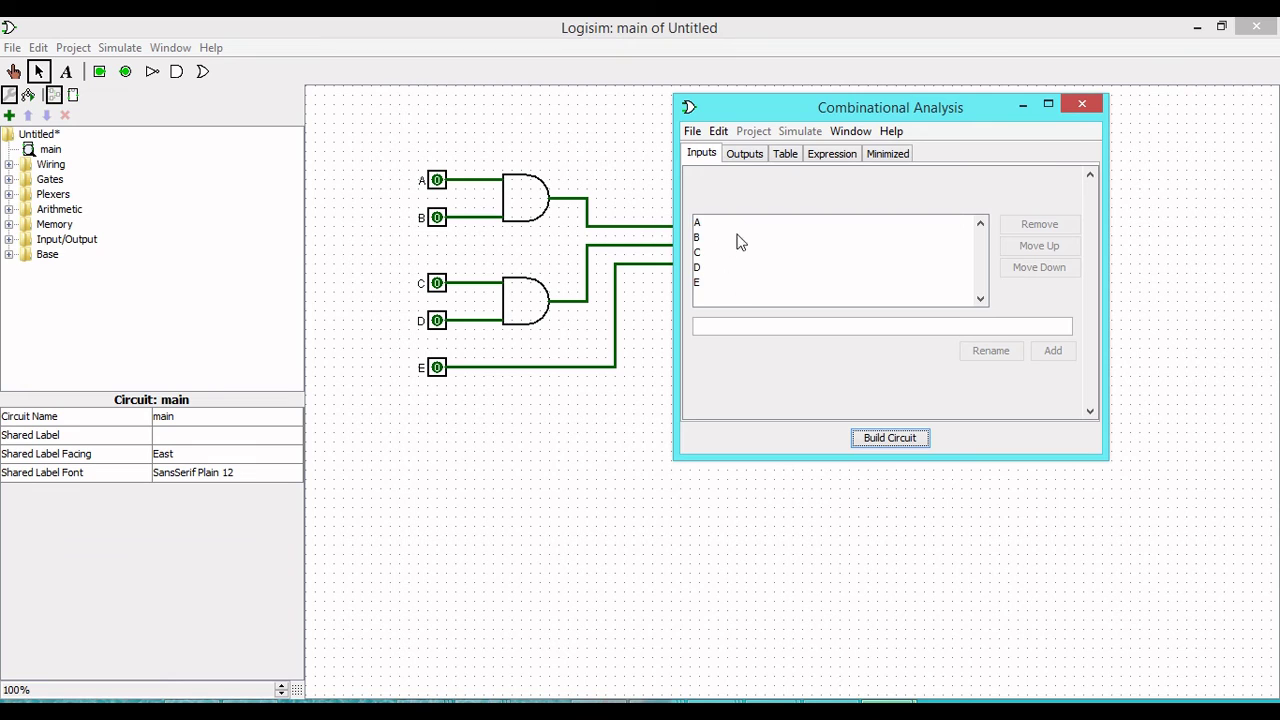
left_click(745, 154)
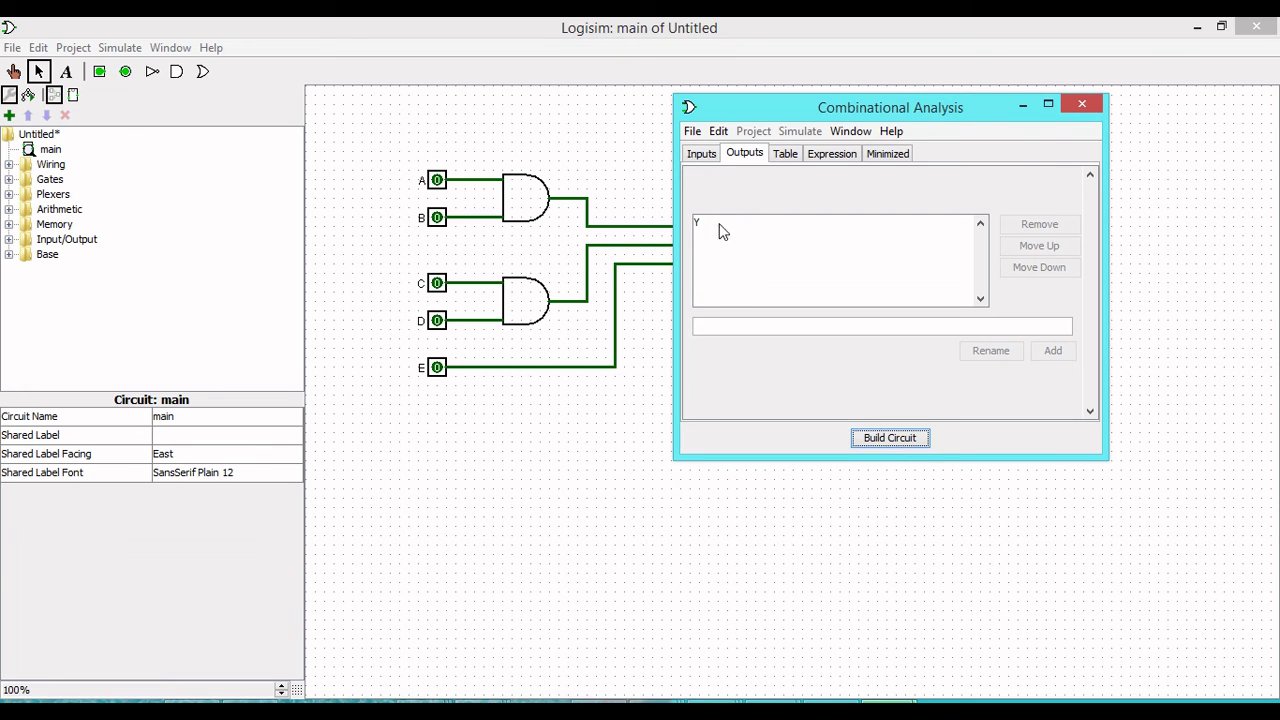
Examine the circuit's truth table, checking output Y against inputs A to E.
left_click(785, 156)
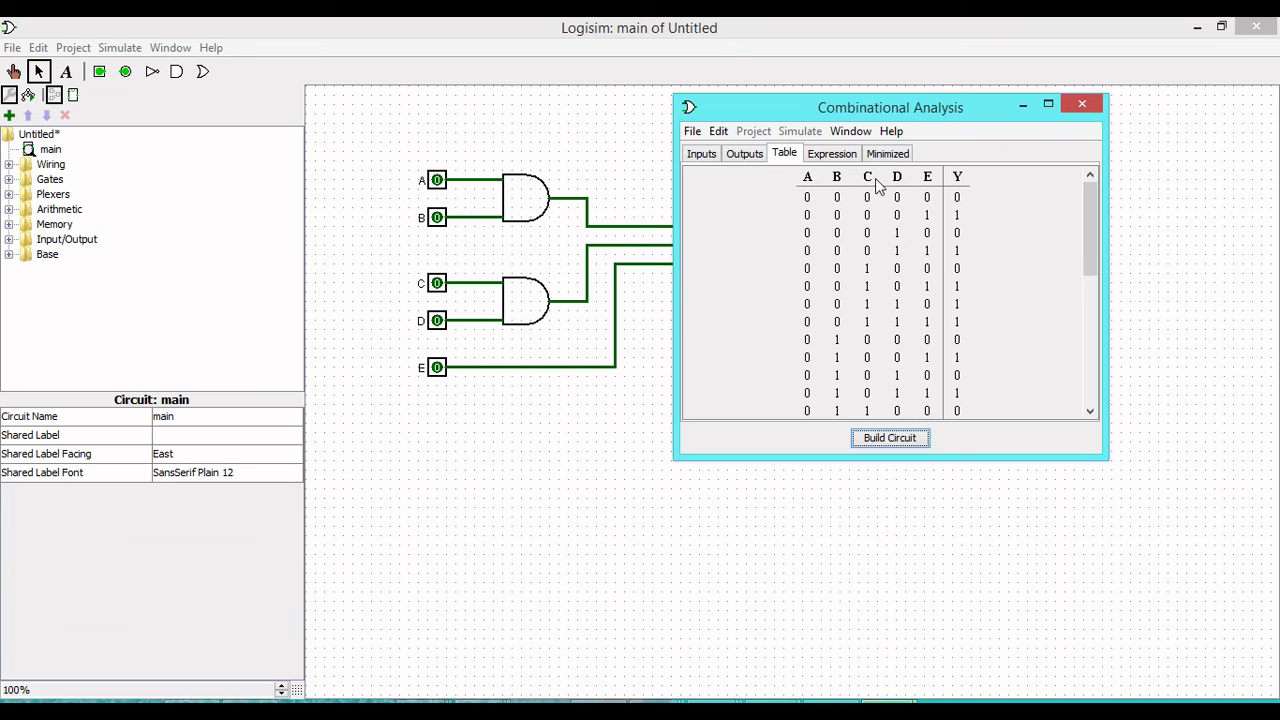
mouse_move(1090, 200)
left_mouse_down()
mouse_move(1098, 385)
mouse_move(1084, 183)
left_mouse_up()
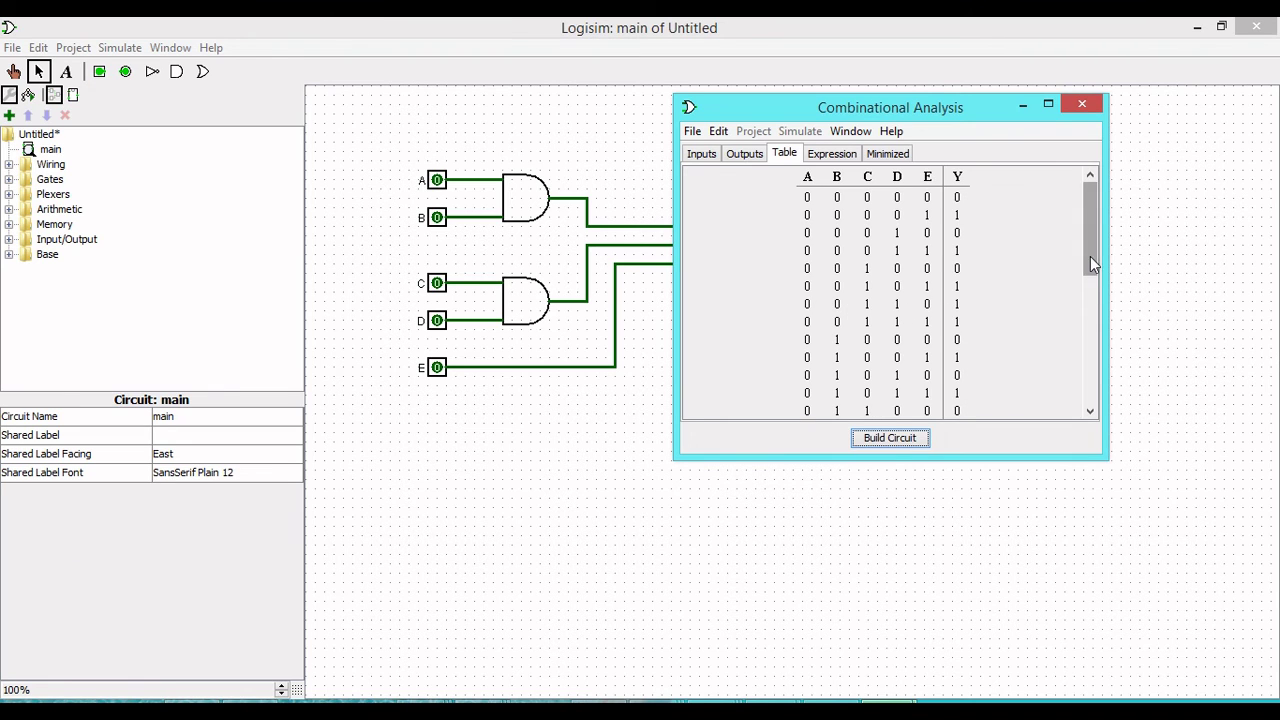
left_click_drag(1090, 256, 1102, 221)
left_click_drag(1092, 209, 1079, 184)
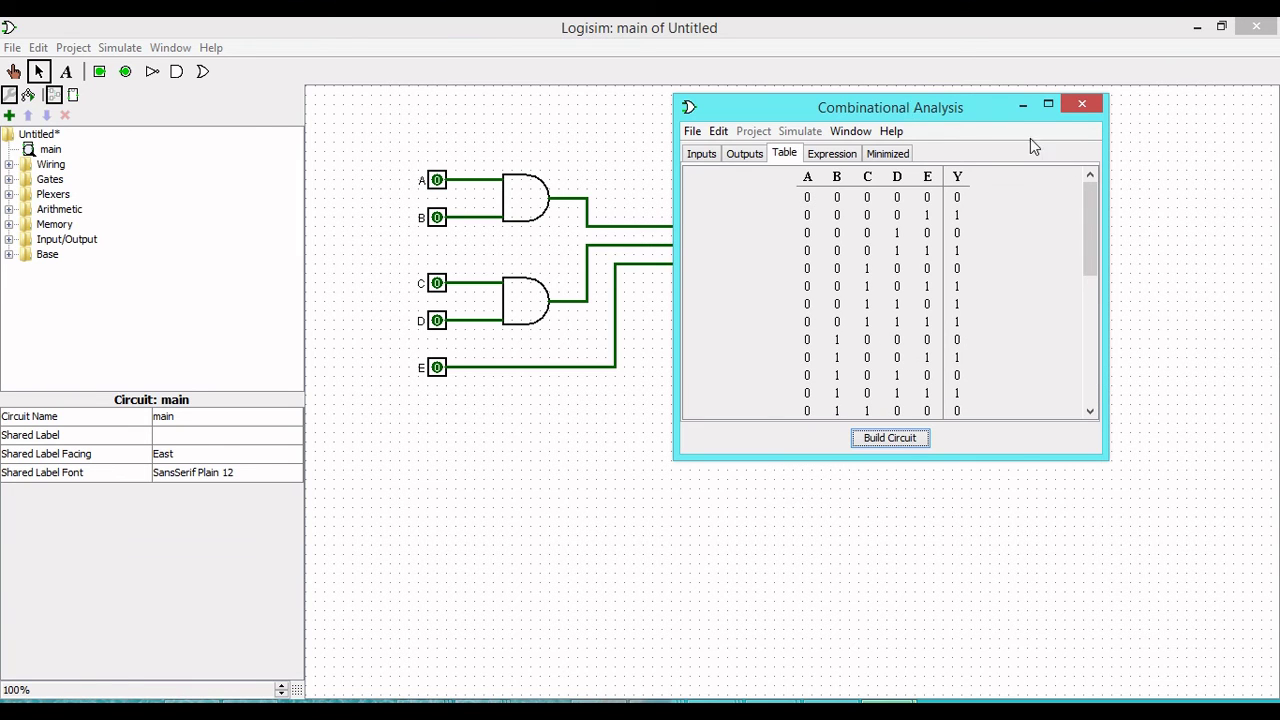
left_click_drag(906, 102, 971, 138)
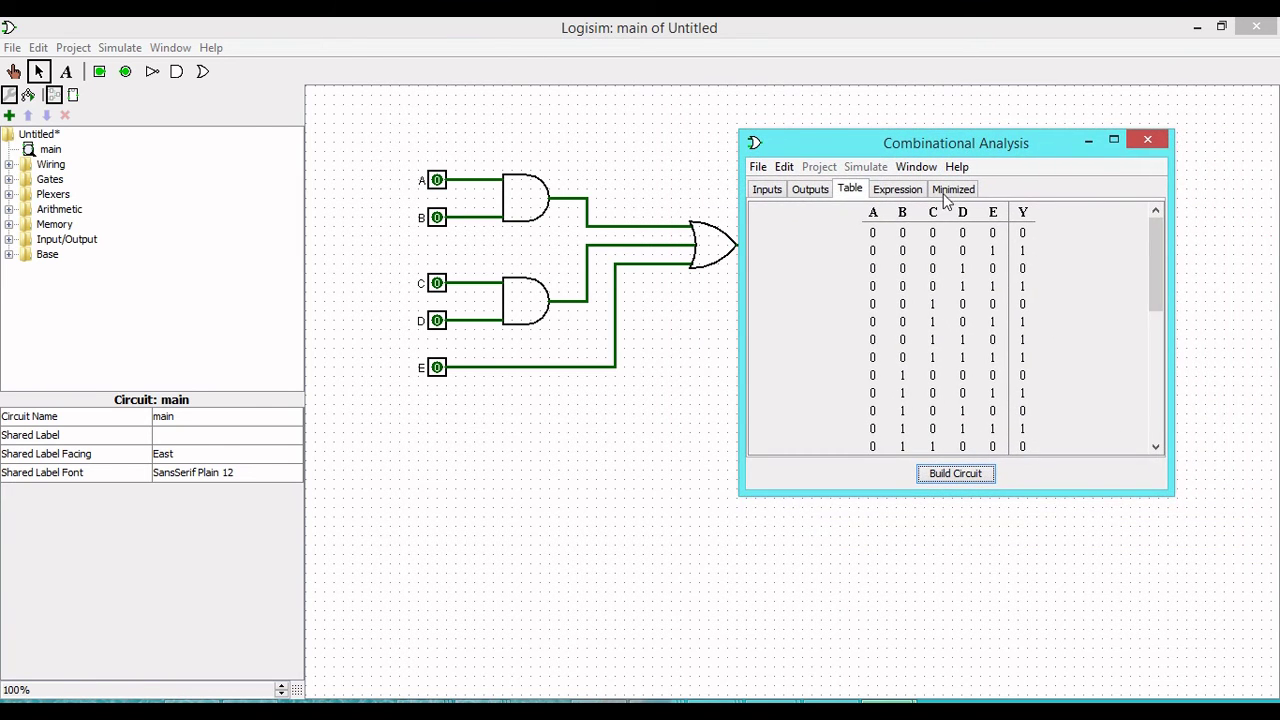
left_click(875, 236)
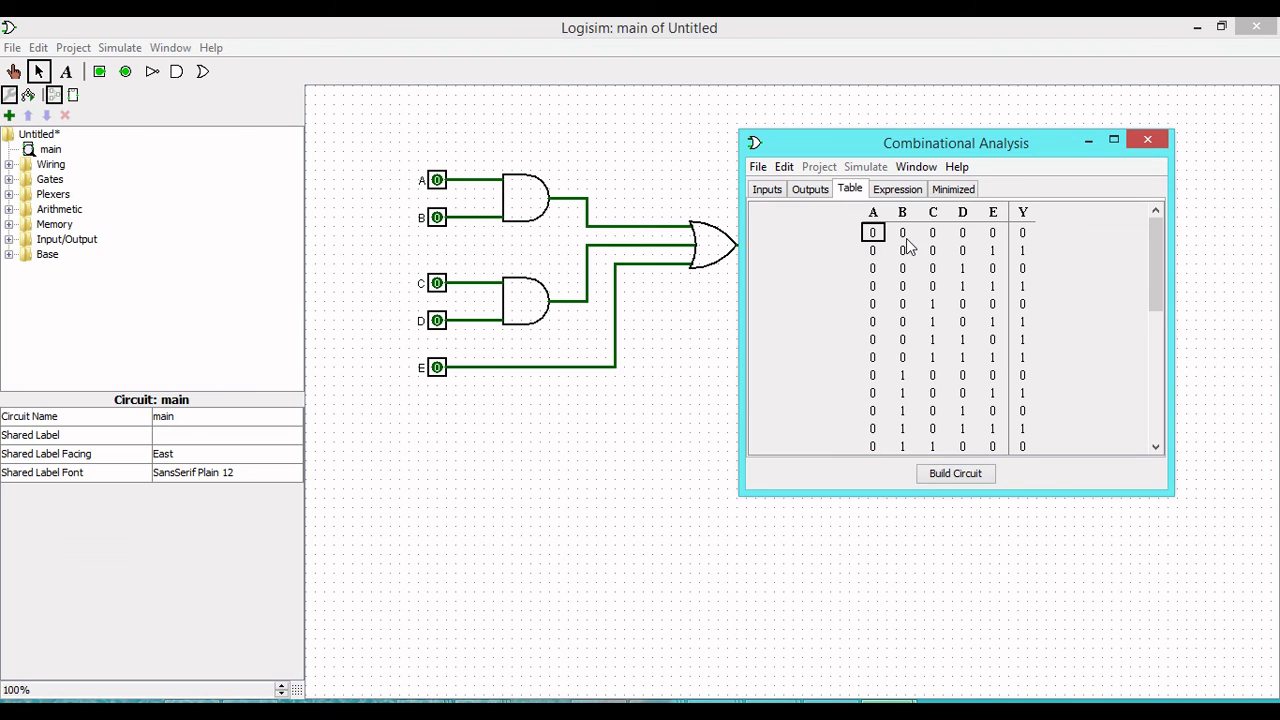
left_click(903, 238)
Review the Boolean expression for output Y, its minimized form and the available minimized formats.
left_click(897, 189)
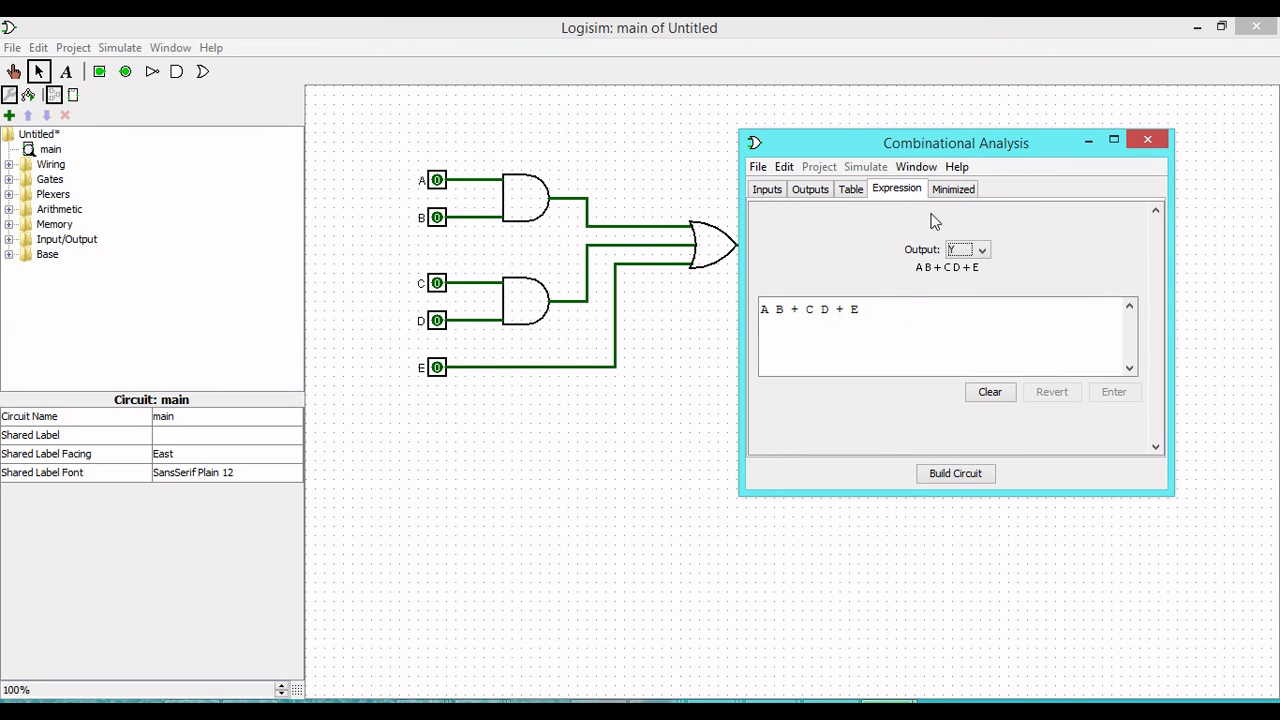
left_click(954, 190)
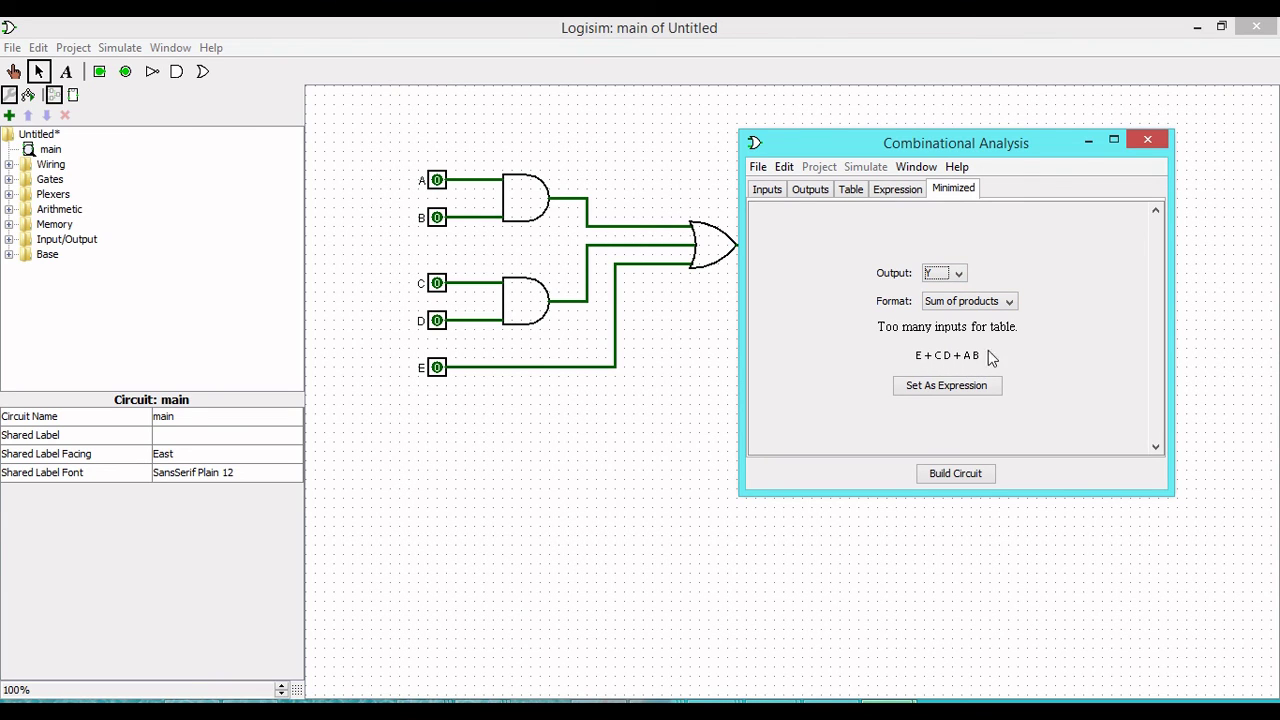
left_click(1011, 303)
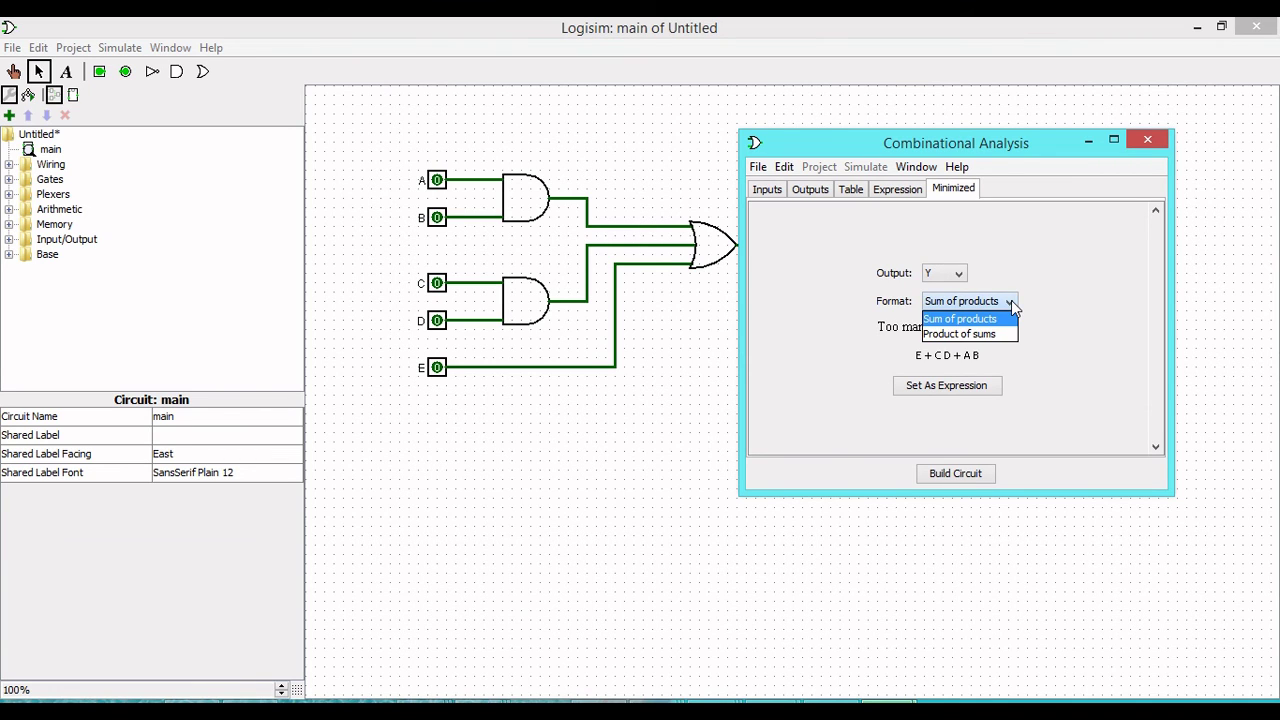
left_click(1011, 300)
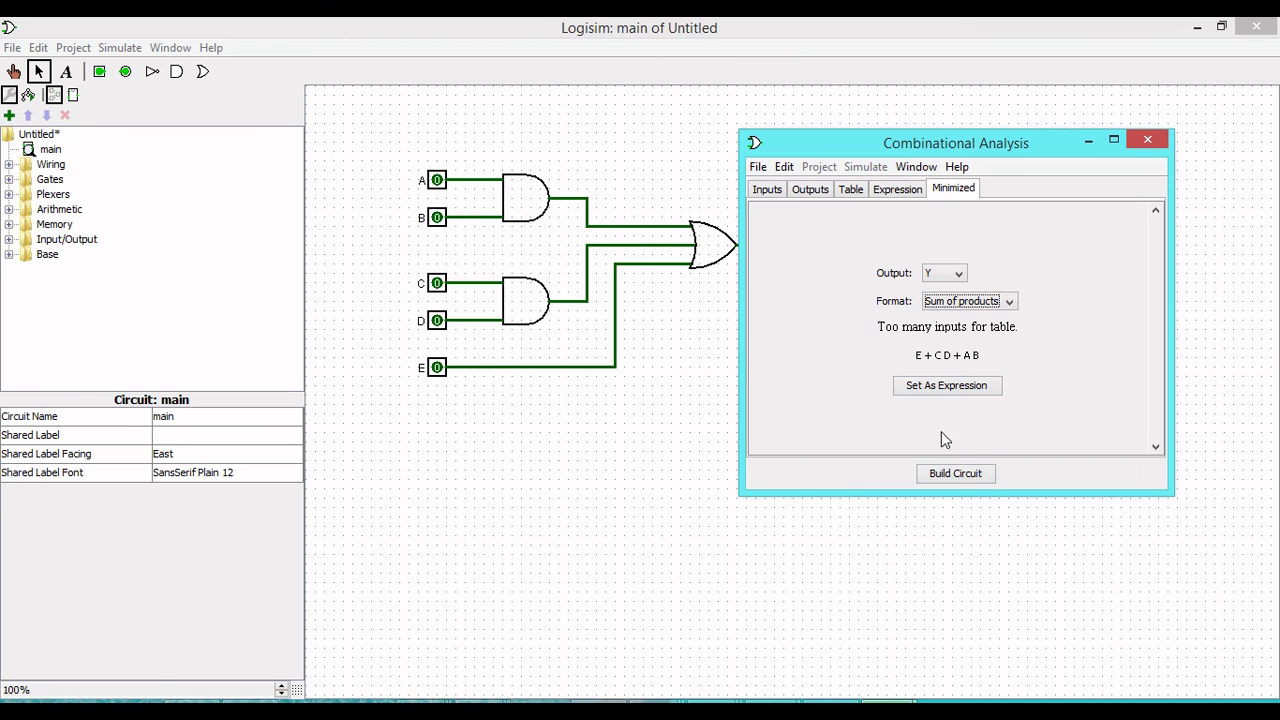
left_click_drag(995, 148, 1038, 121)
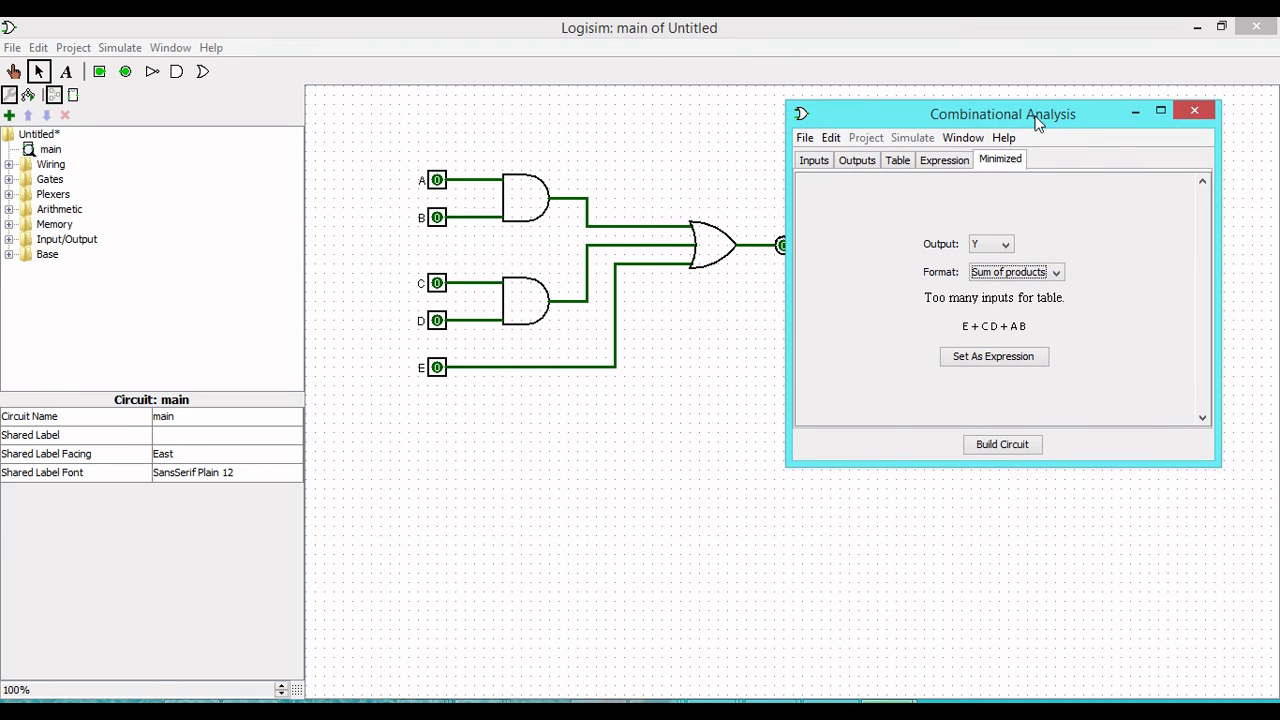
Check the Build Circuit options without building anything, and close the combinational analysis.
left_click(1004, 446)
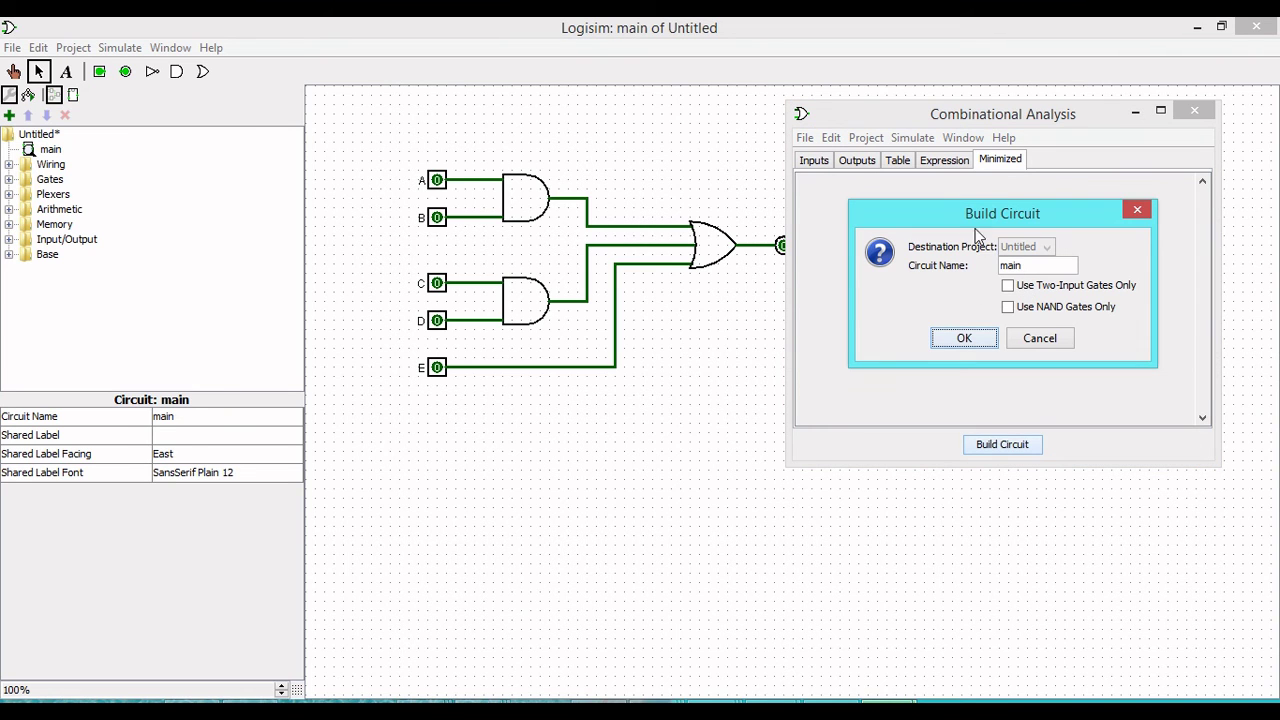
left_click_drag(969, 216, 950, 208)
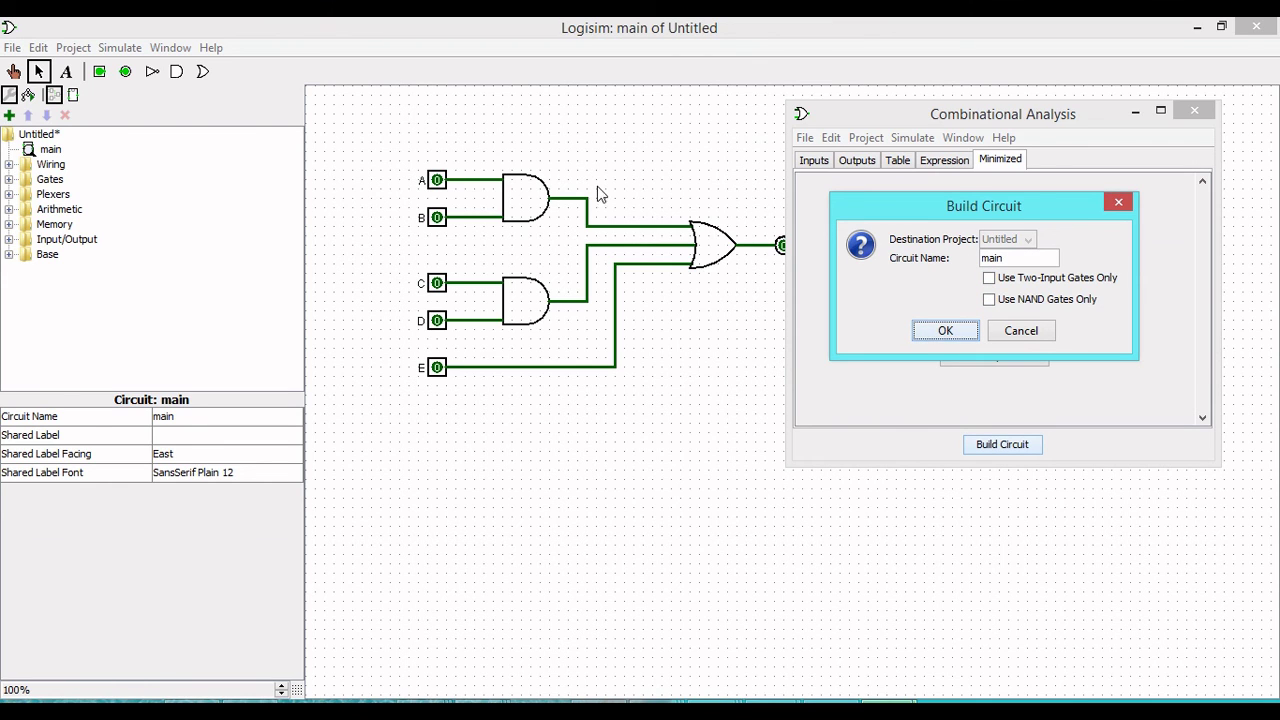
left_click(1047, 333)
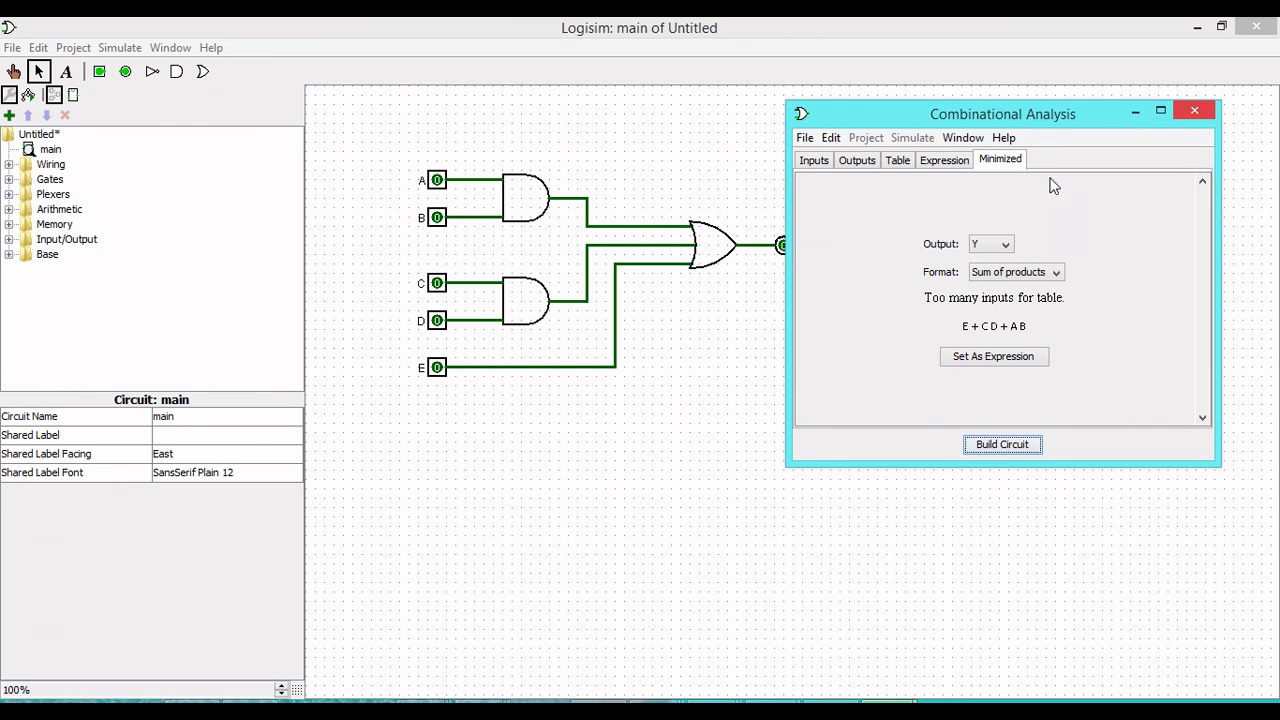
left_click_drag(1010, 116, 1071, 140)
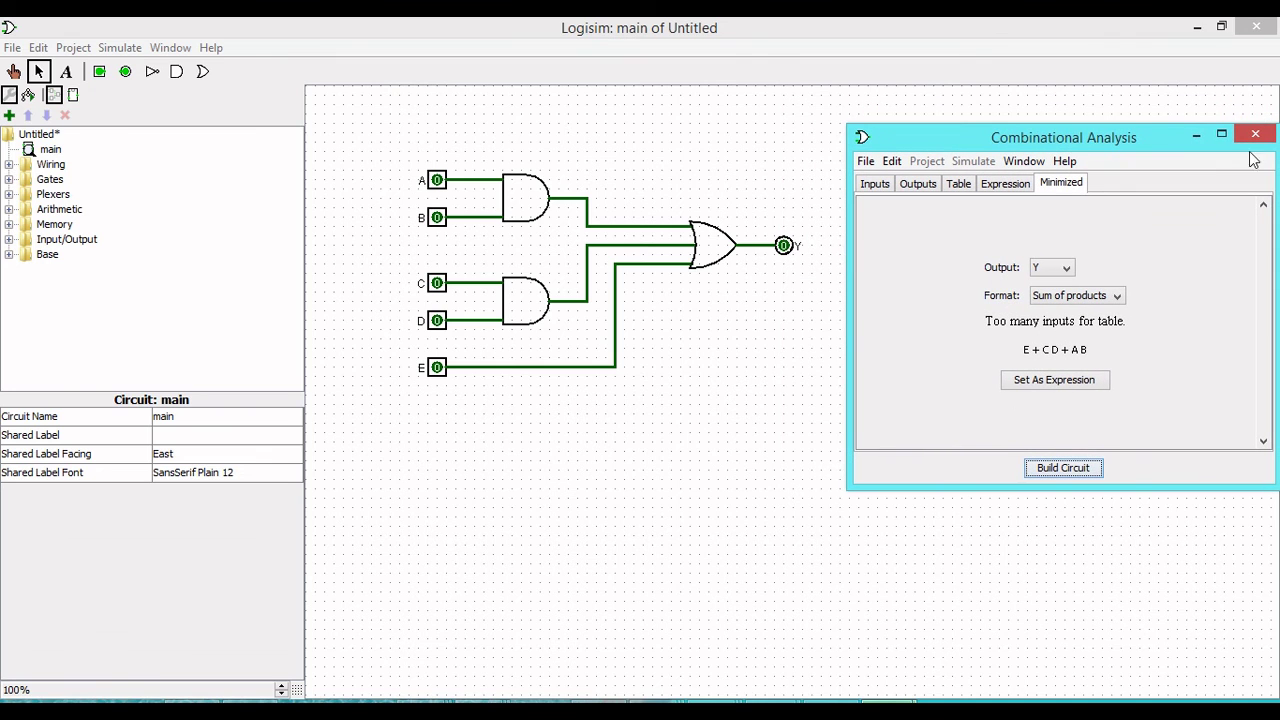
left_click_drag(1153, 132, 1142, 134)
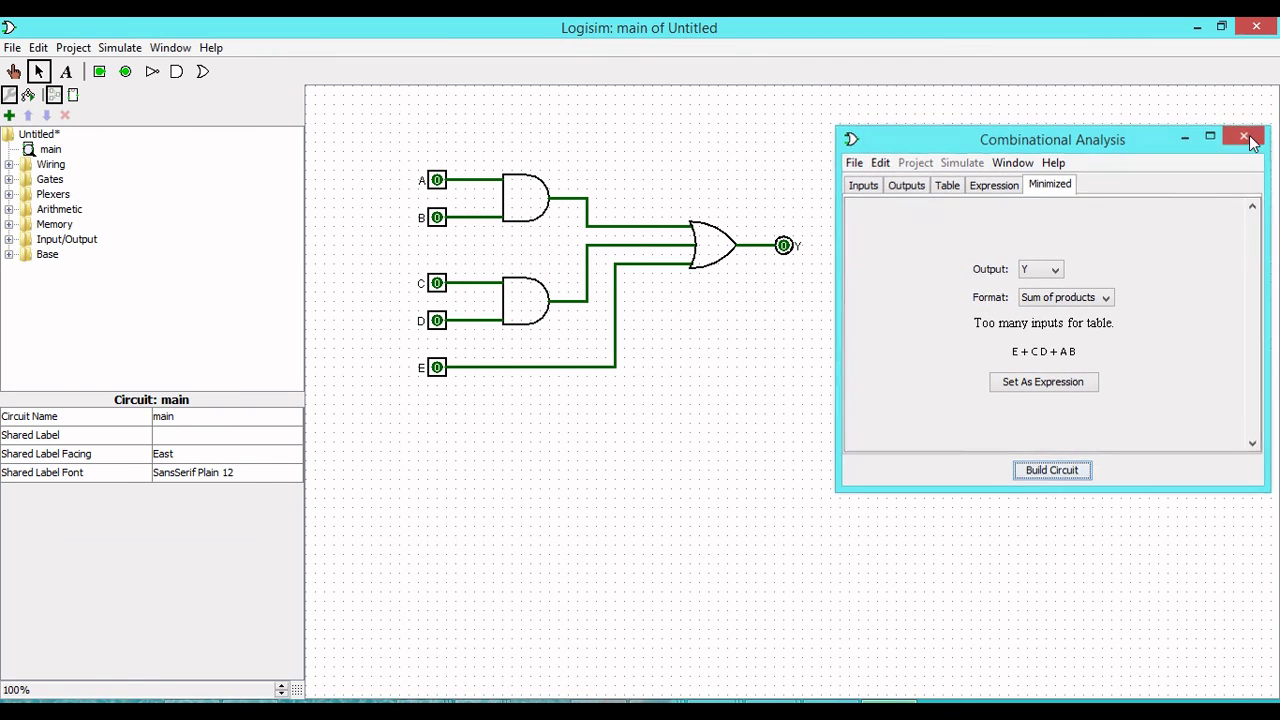
left_click(1245, 137)
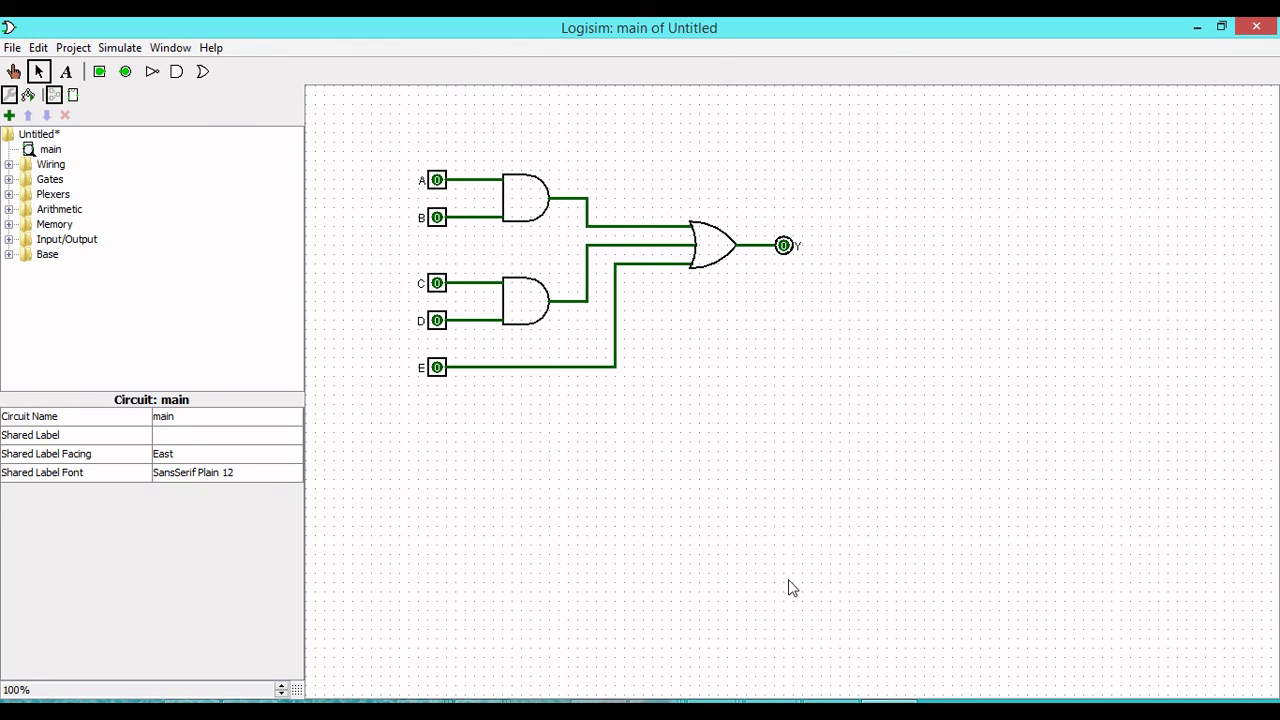
key("Print")
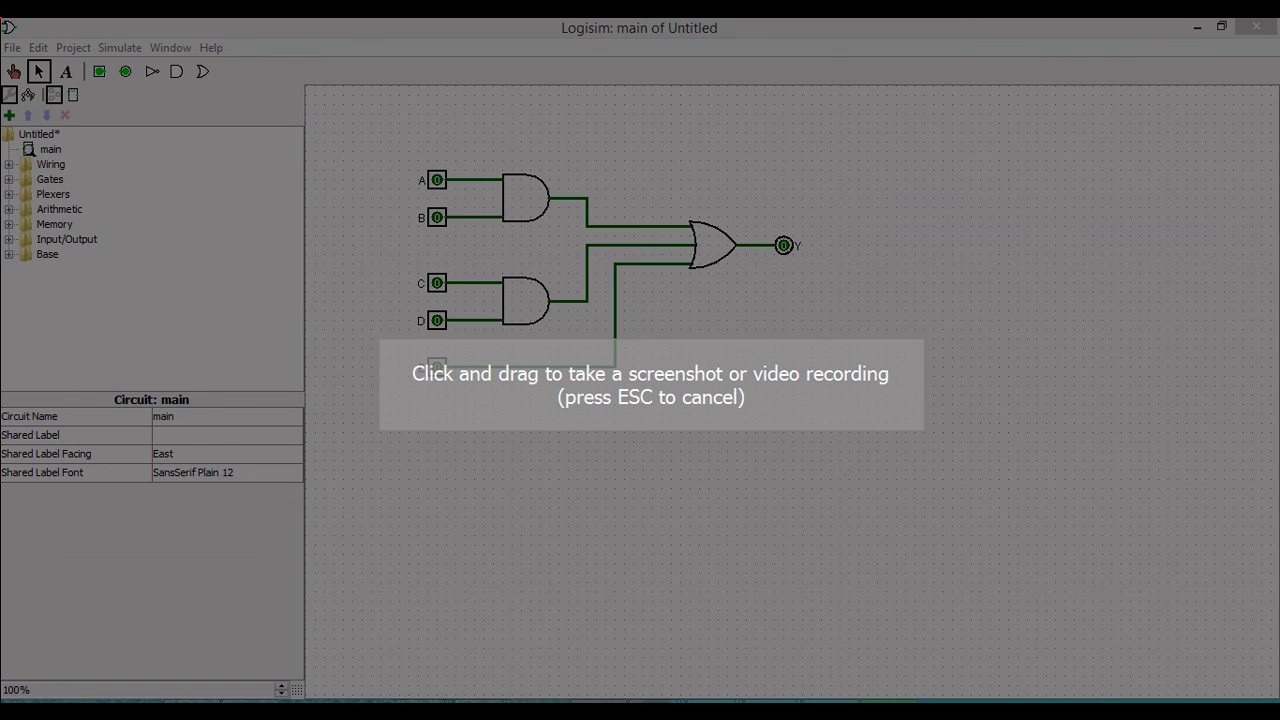
key("Escape")
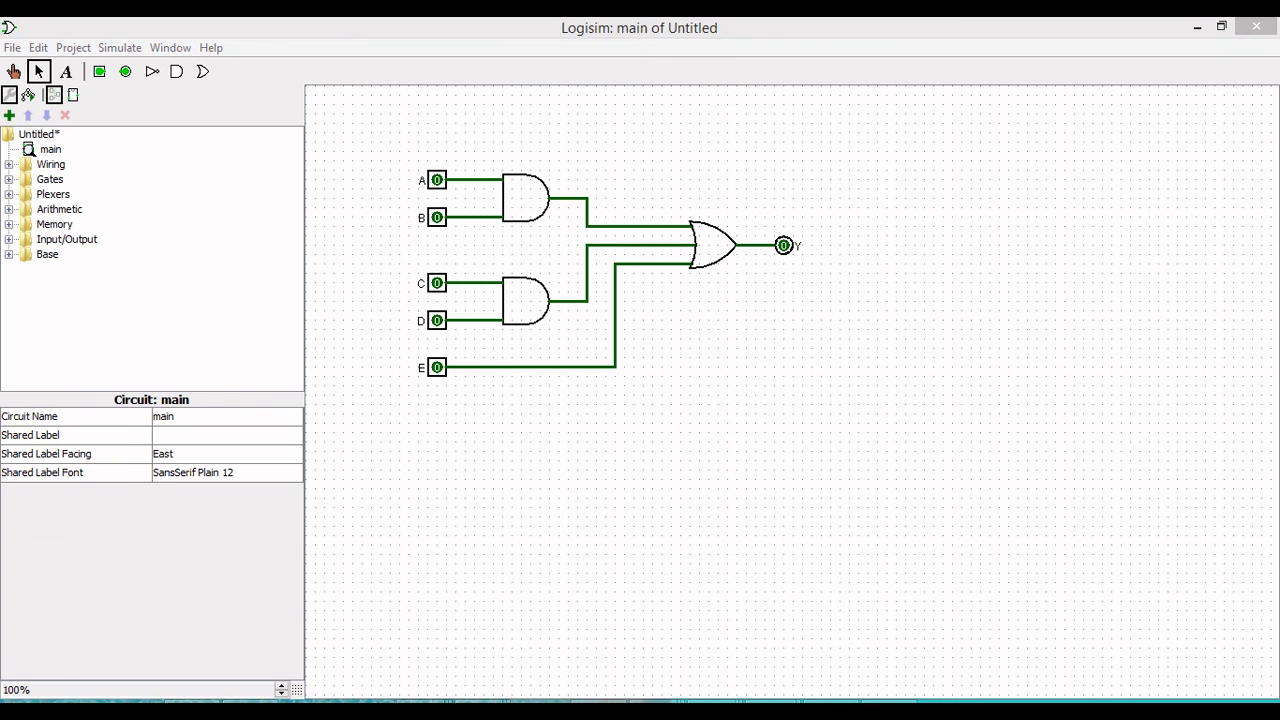